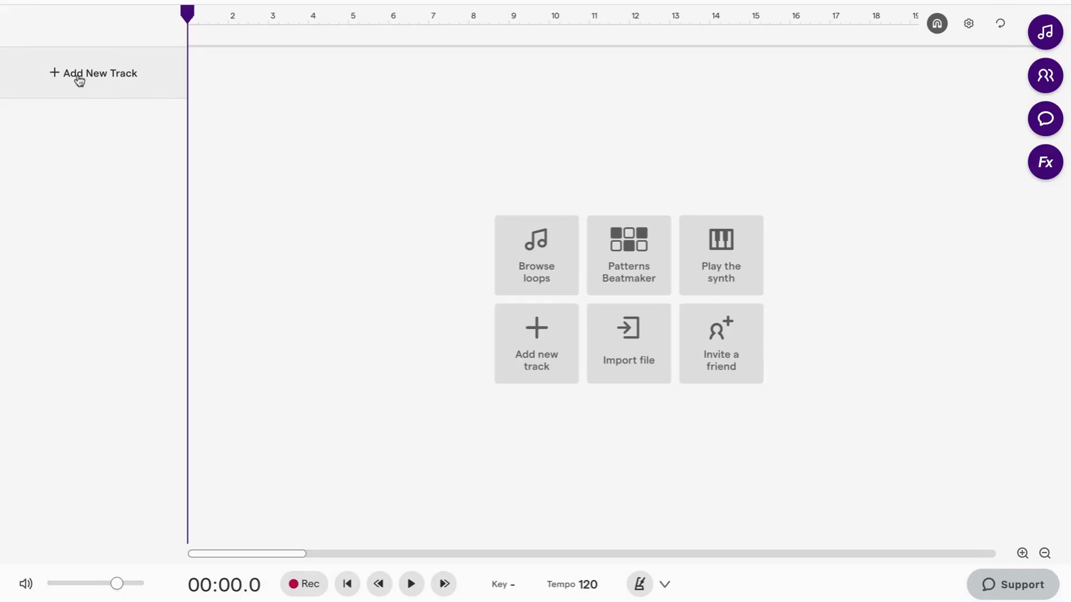
Step: Add a Sampler track and browse the one-shots library for a source sound
click(80, 81)
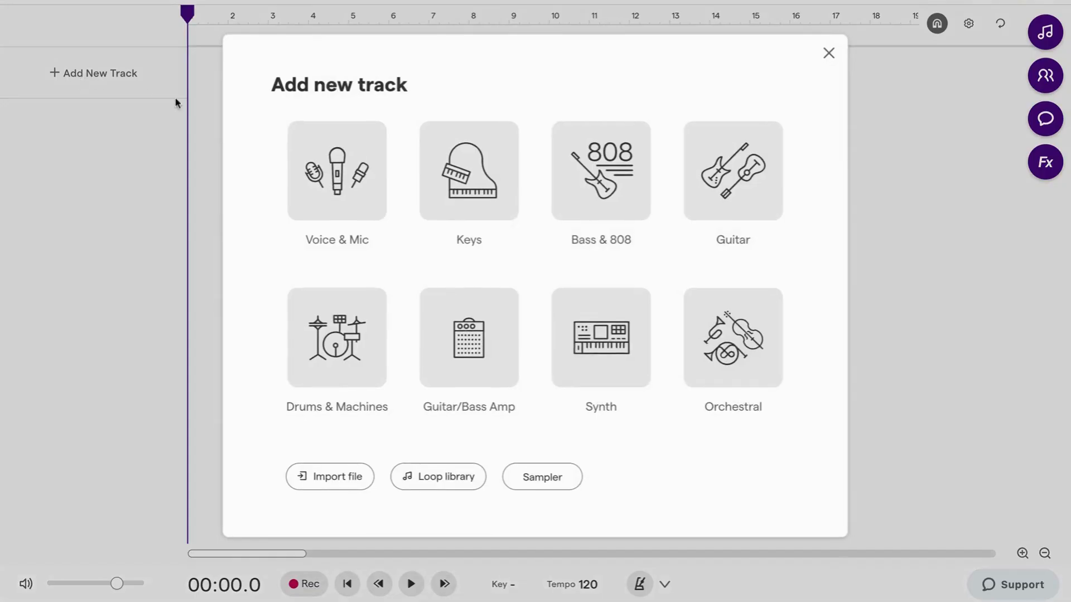
click(539, 491)
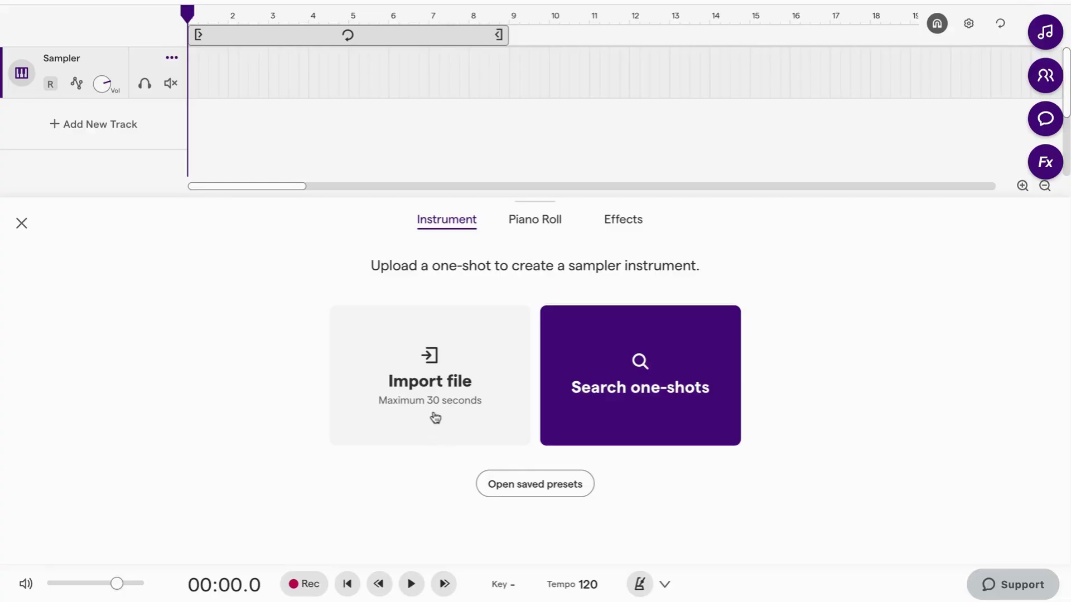
click(633, 377)
scroll(903, 446, down, 2)
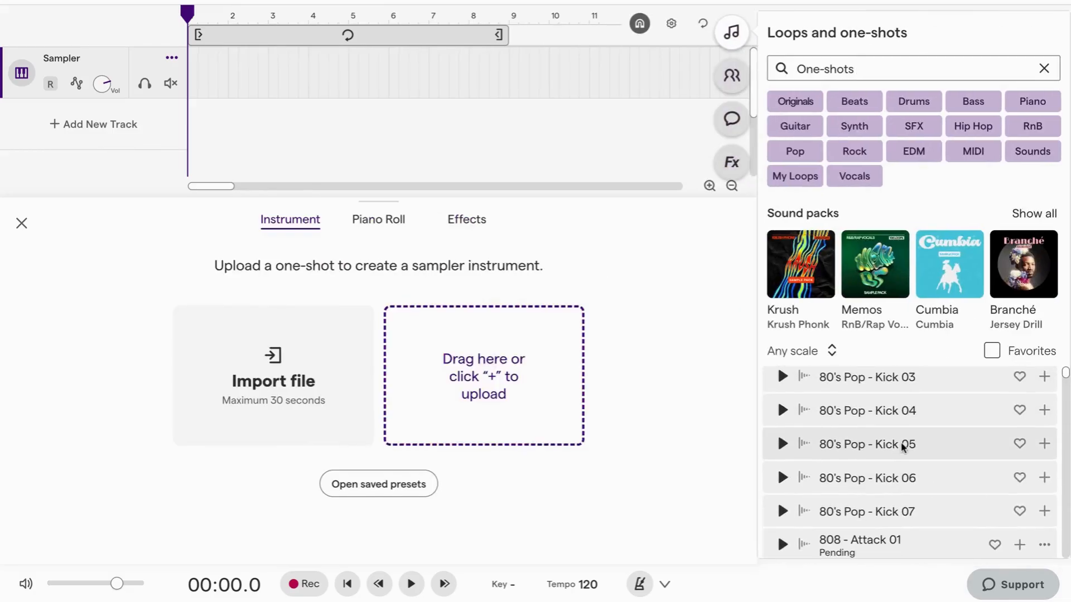
scroll(904, 446, down, 2)
scroll(904, 446, up, 4)
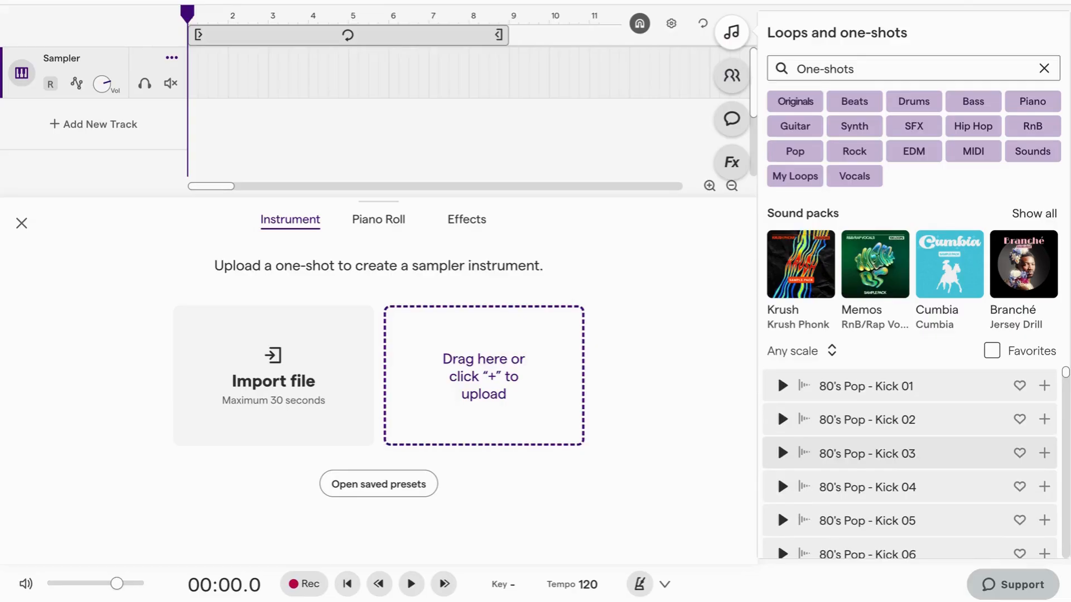
click(1045, 388)
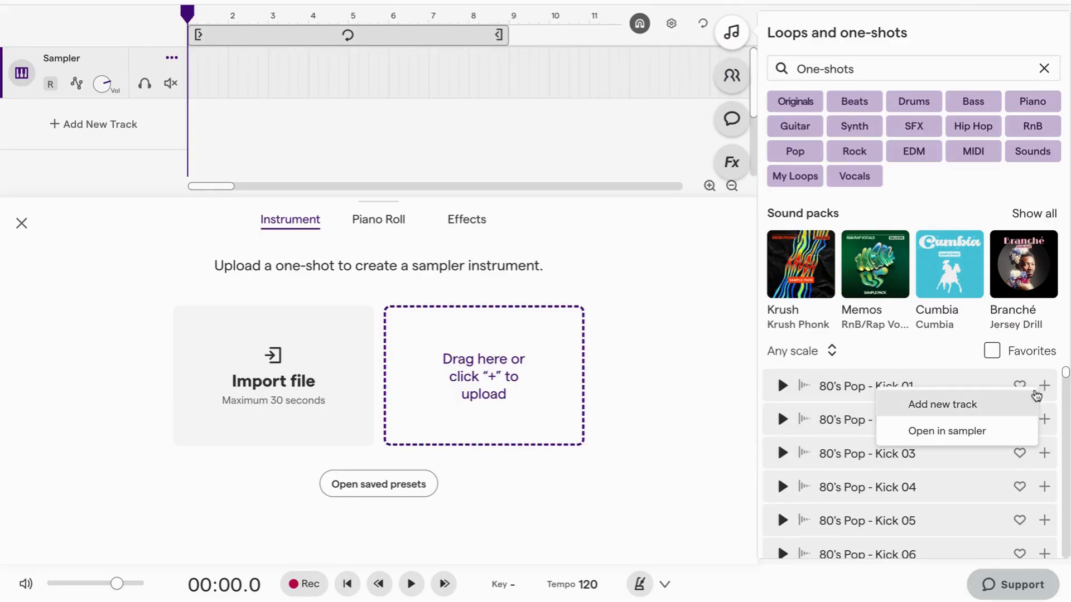
click(928, 433)
click(1033, 74)
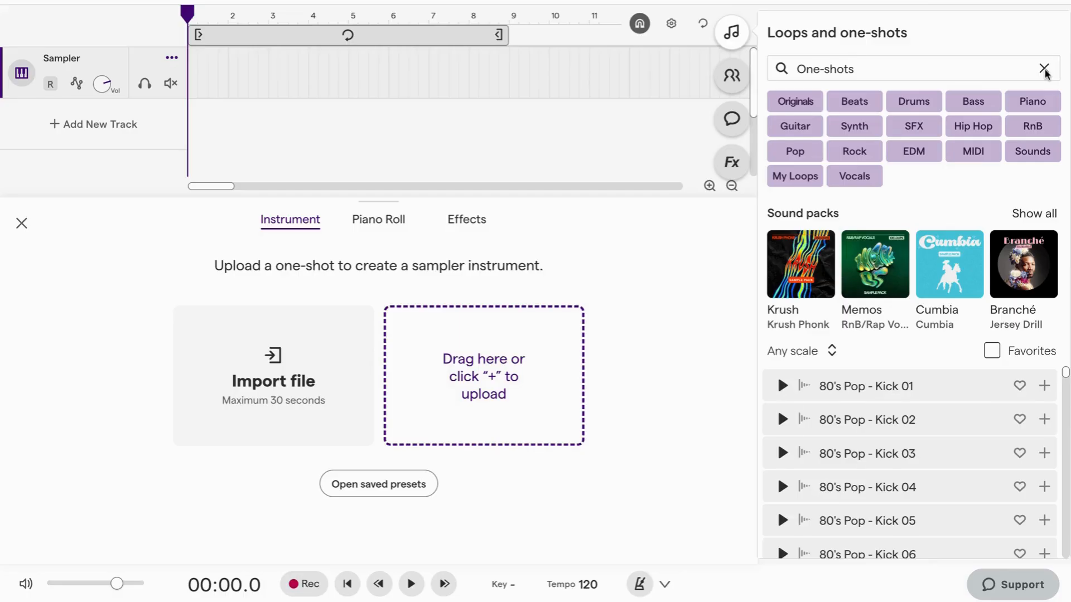
Step: Replace the One-shots filter with a My Loops search for "cat" and open "Kitty cats- Pismo + Tahoe" in the sampler
click(1044, 69)
click(910, 175)
text(cat)
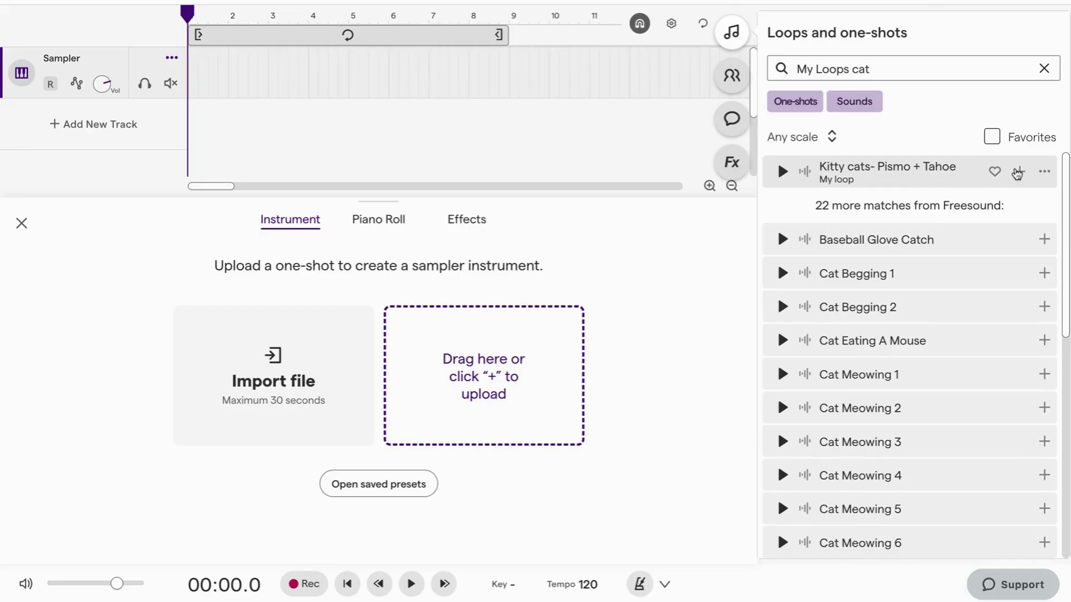
click(1020, 171)
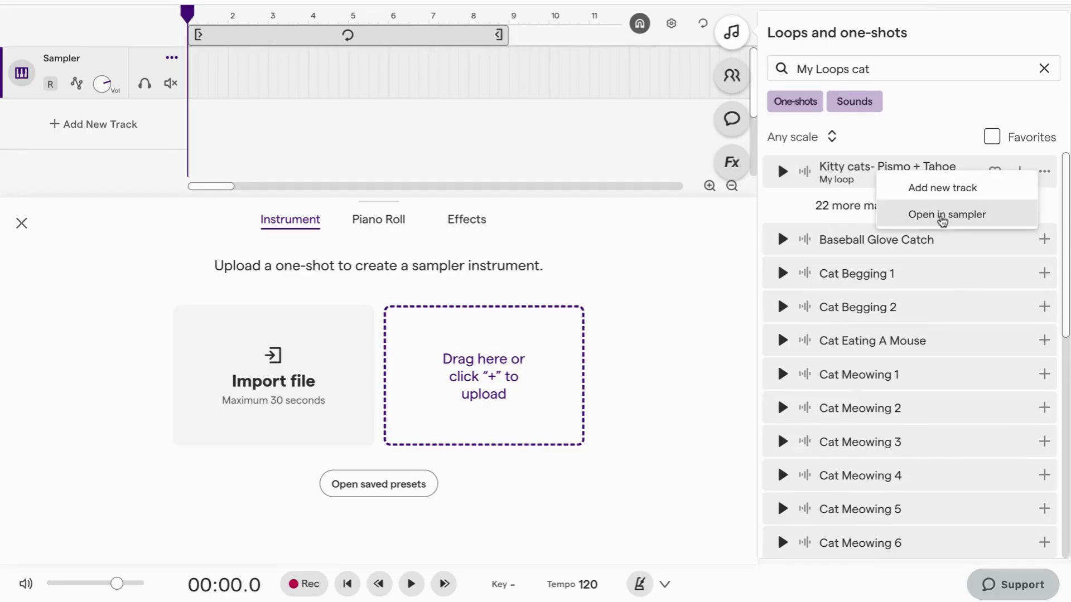
click(933, 220)
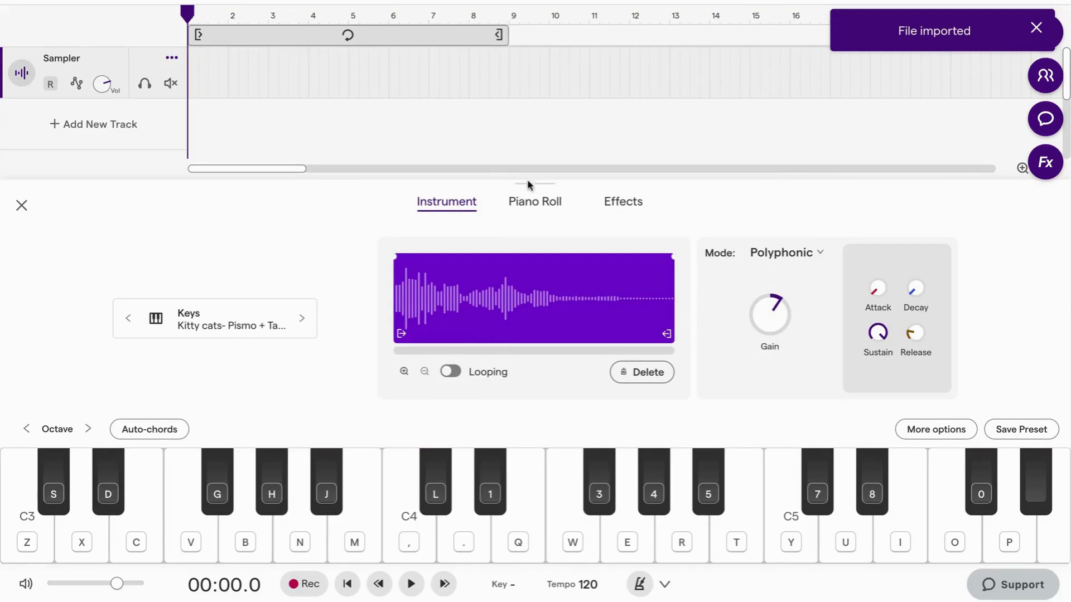
Step: Enlarge the instrument editor and play the E3 key to hear the full cat sample
drag(529, 184, 530, 104)
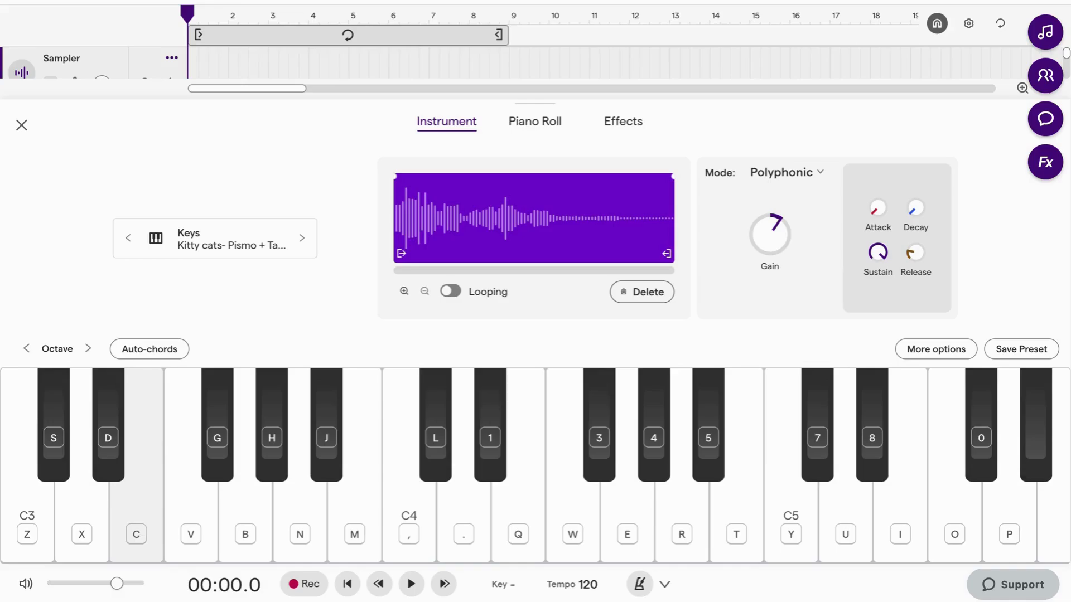
click(136, 491)
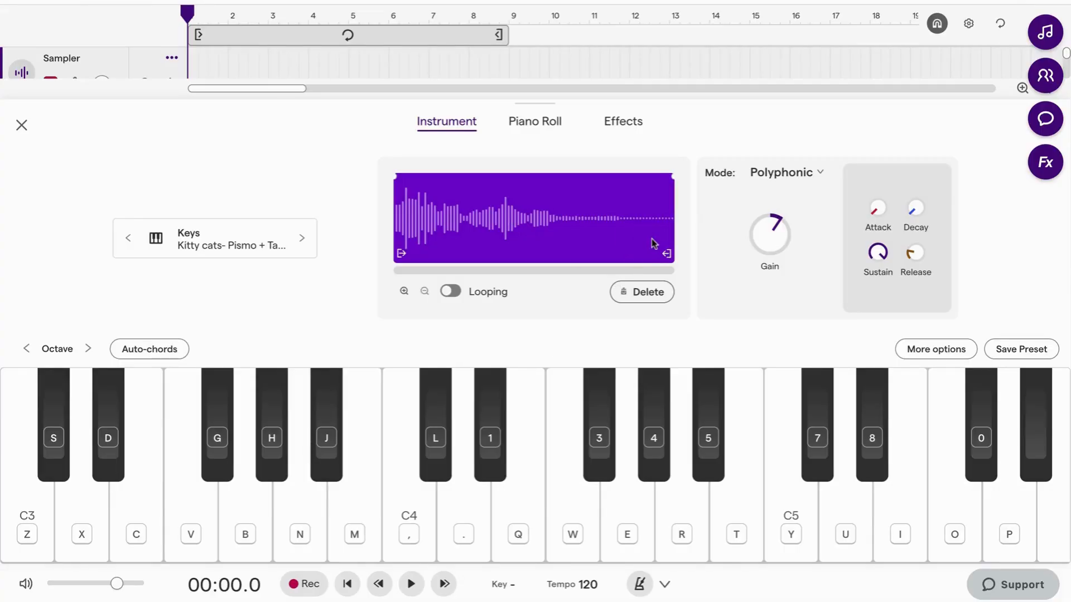
Step: Trim the cat sample to a very short slice at the beginning of the waveform, with its start point nudged slightly in
drag(667, 255, 403, 241)
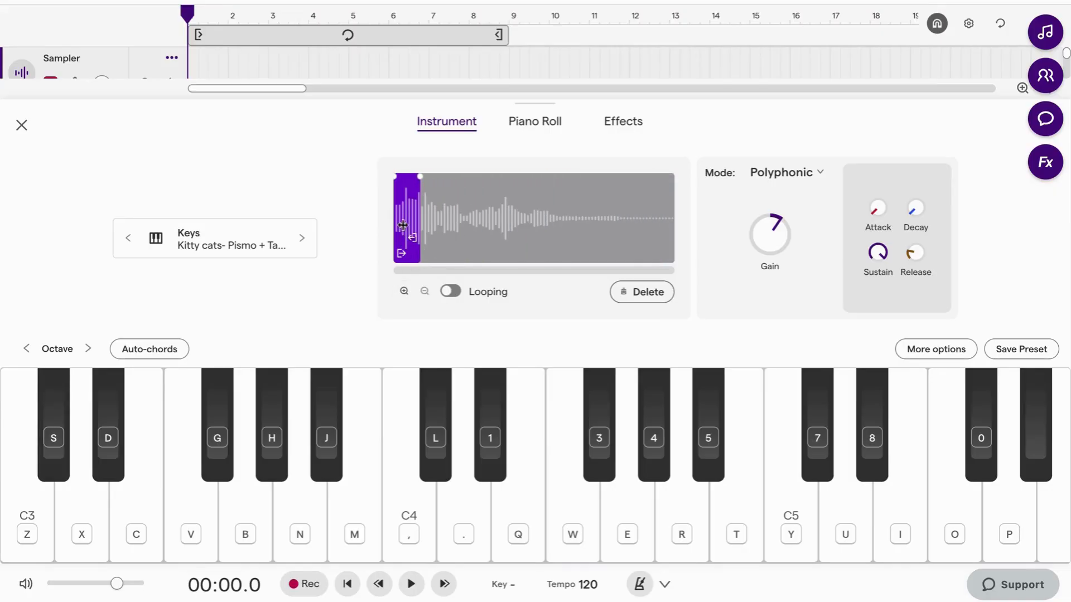
click(404, 296)
click(404, 298)
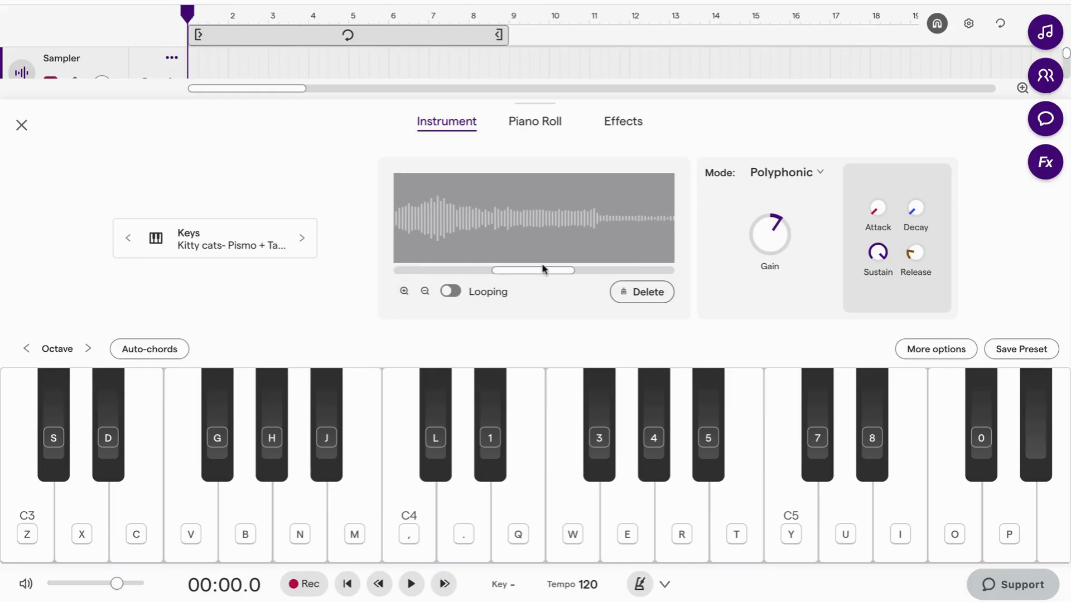
drag(540, 270, 371, 273)
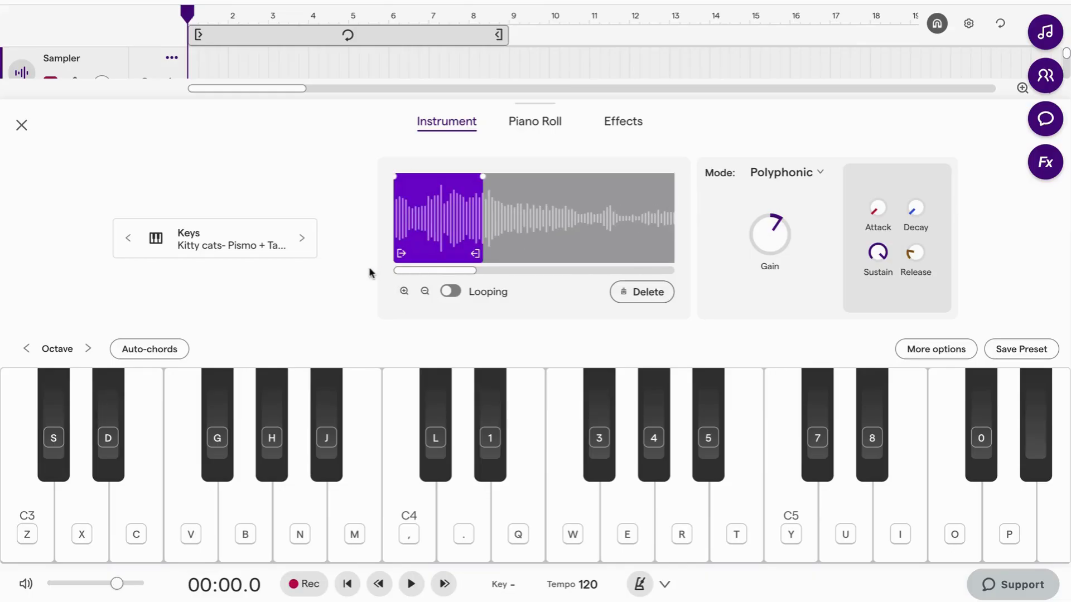
click(405, 292)
click(405, 292)
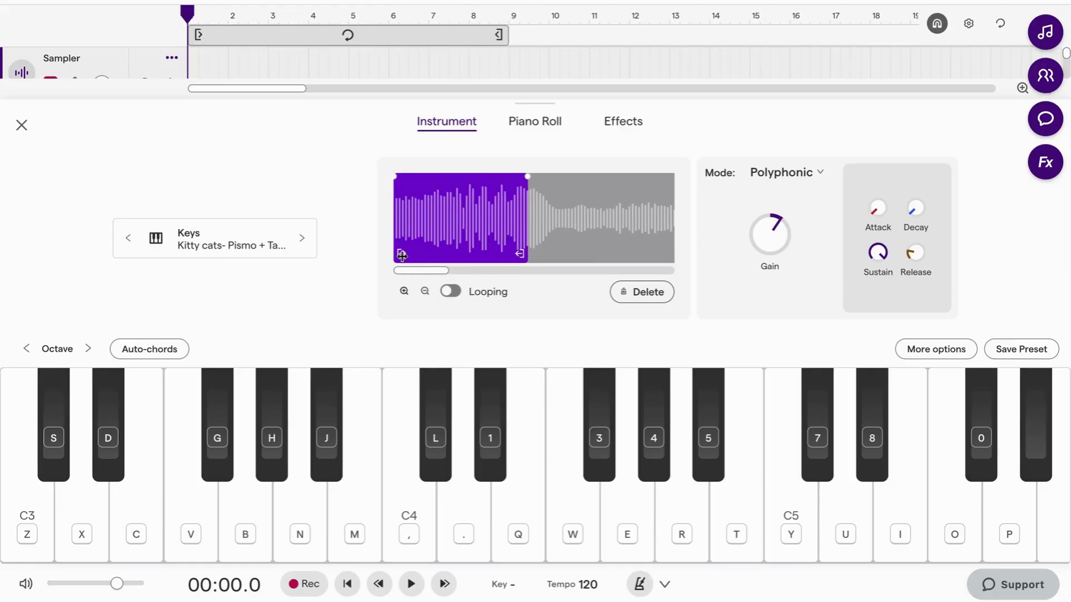
mouse_move(401, 255)
mouse_down()
mouse_move(449, 256)
mouse_move(397, 256)
mouse_up()
drag(520, 254, 419, 248)
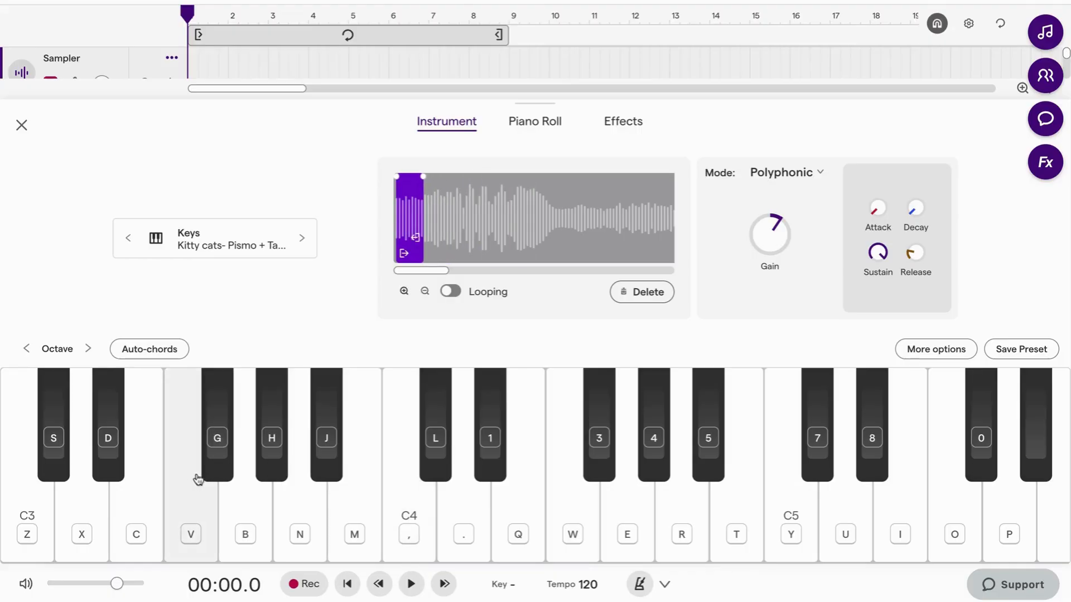
Step: Audition the short slice on white keys between G3 and E4
click(245, 527)
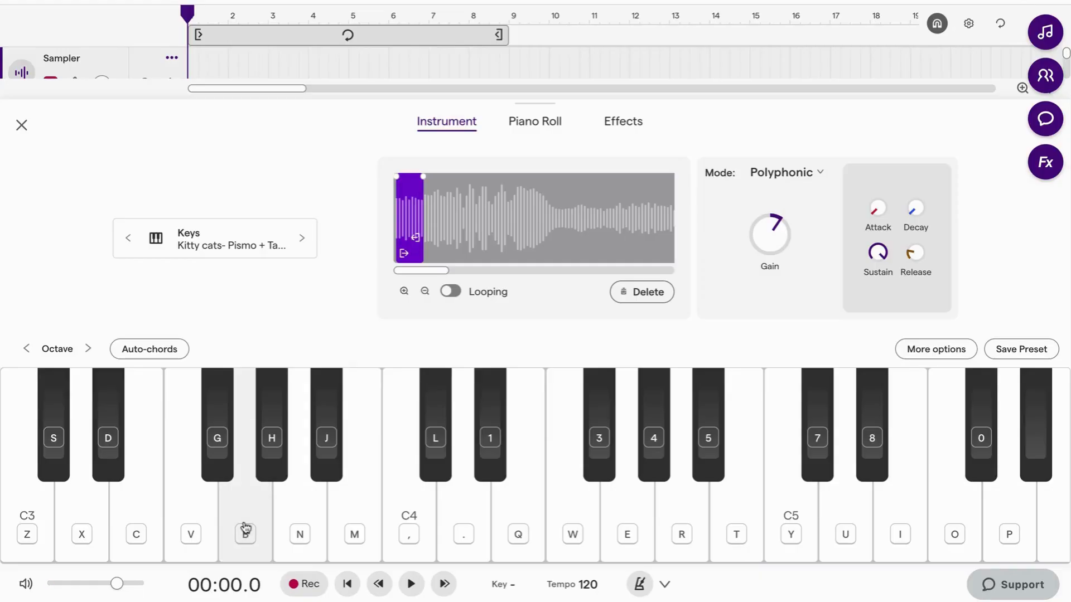
click(246, 527)
click(245, 527)
click(304, 523)
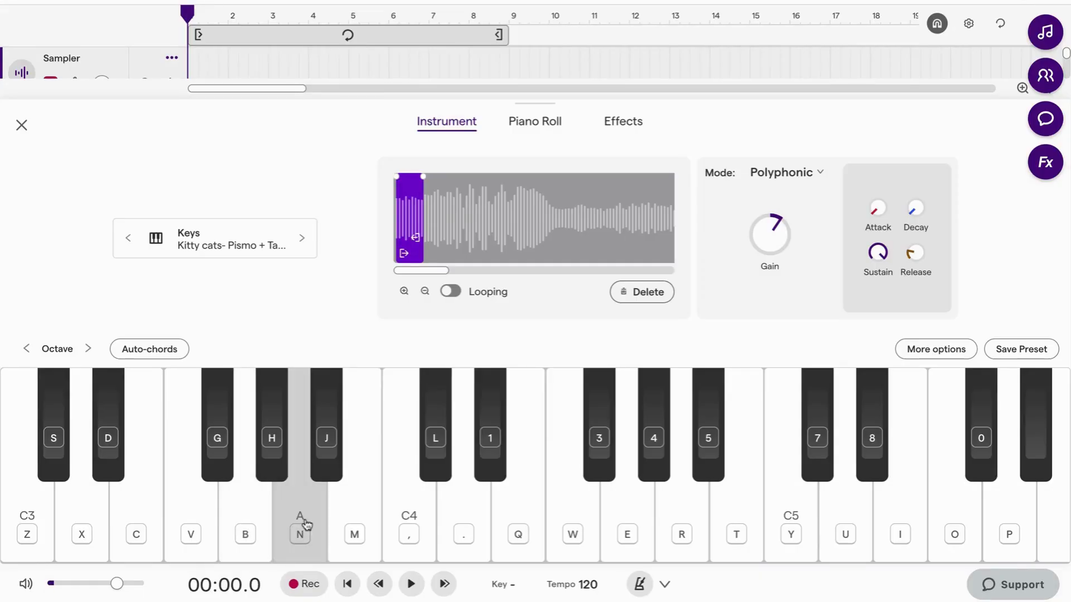
click(425, 515)
click(359, 516)
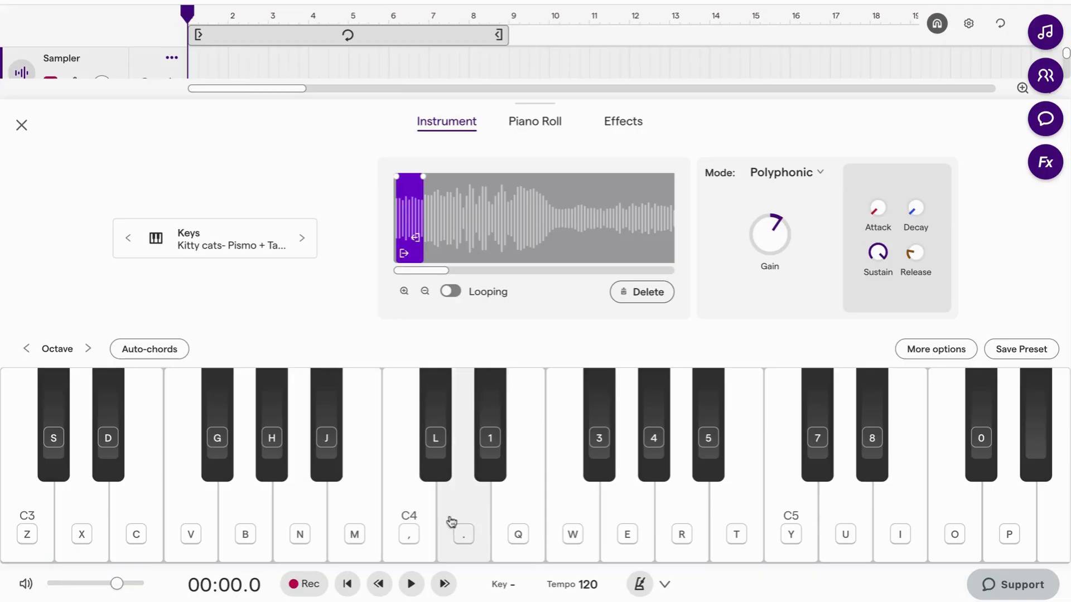
click(509, 514)
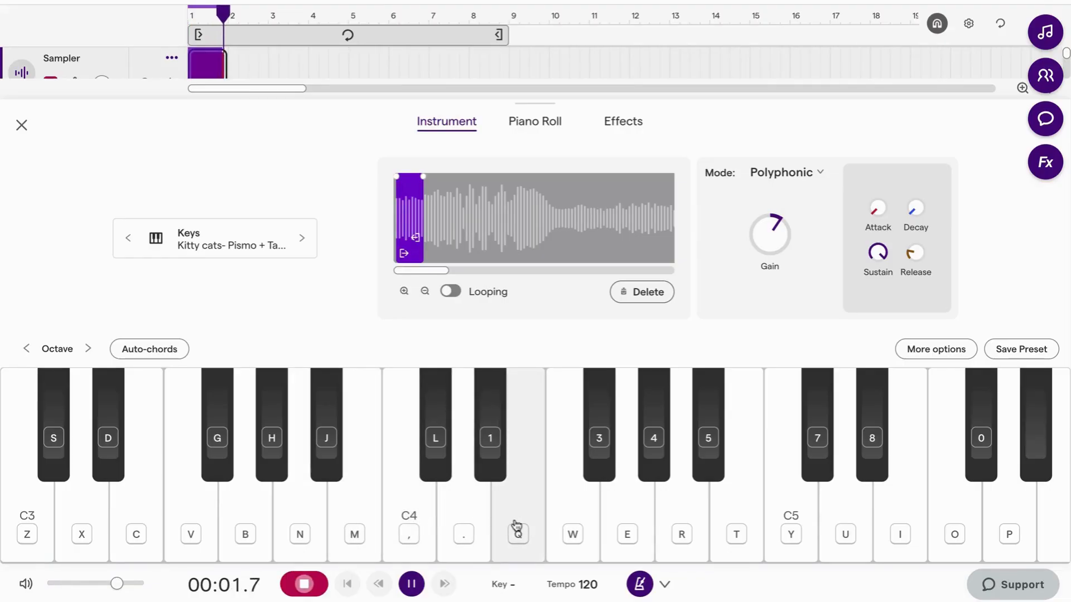
Step: Record a short melody of mostly E4, D4 and C4 notes on the Sampler track, ending on G4
click(517, 526)
click(474, 524)
click(421, 524)
click(505, 524)
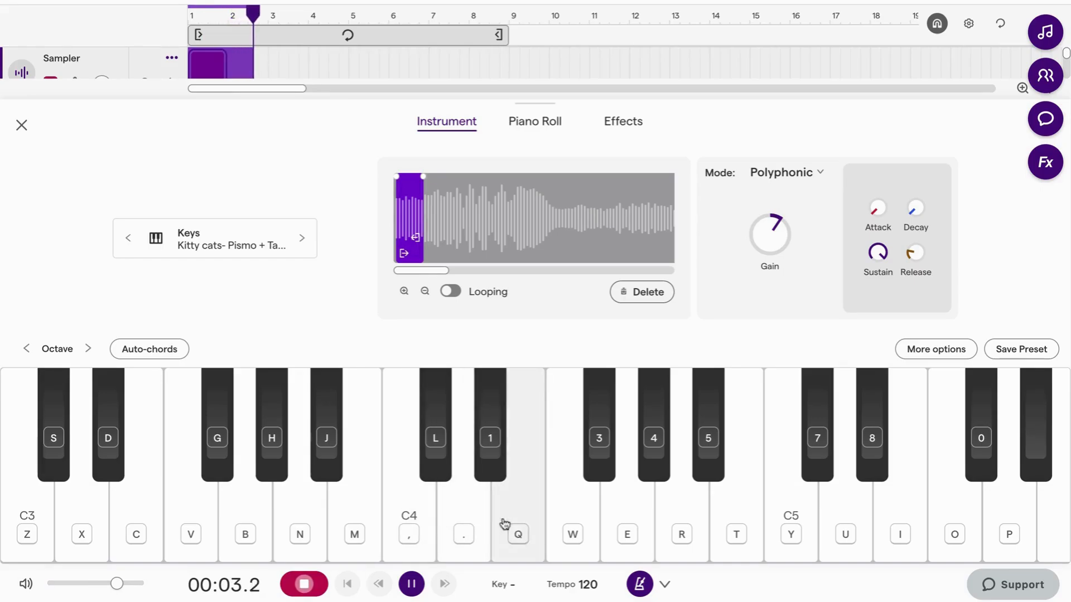
click(467, 524)
click(419, 525)
click(530, 525)
click(466, 521)
click(513, 530)
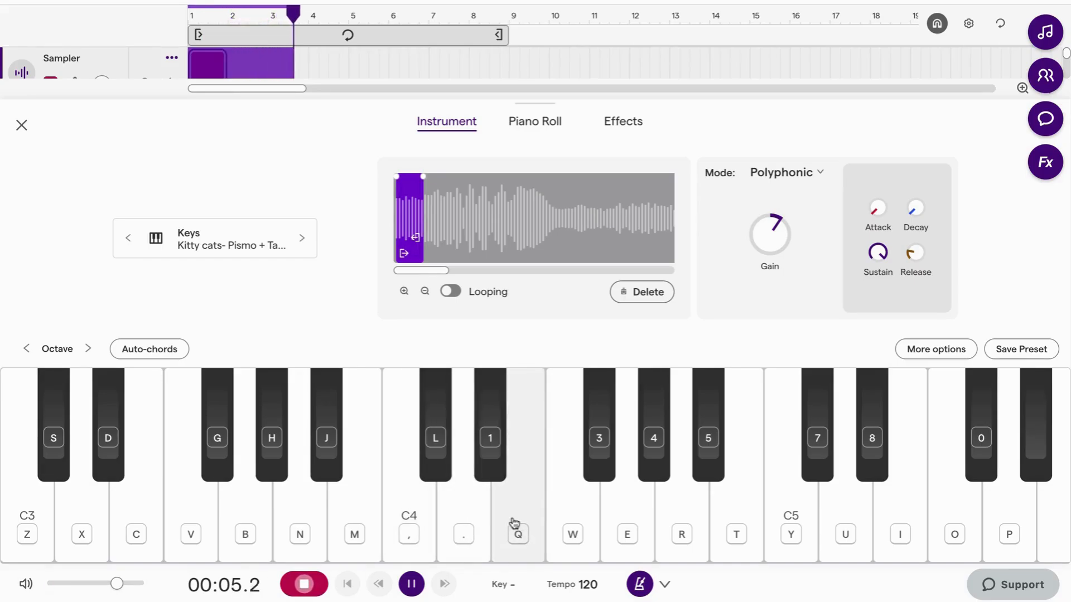
click(607, 521)
click(304, 584)
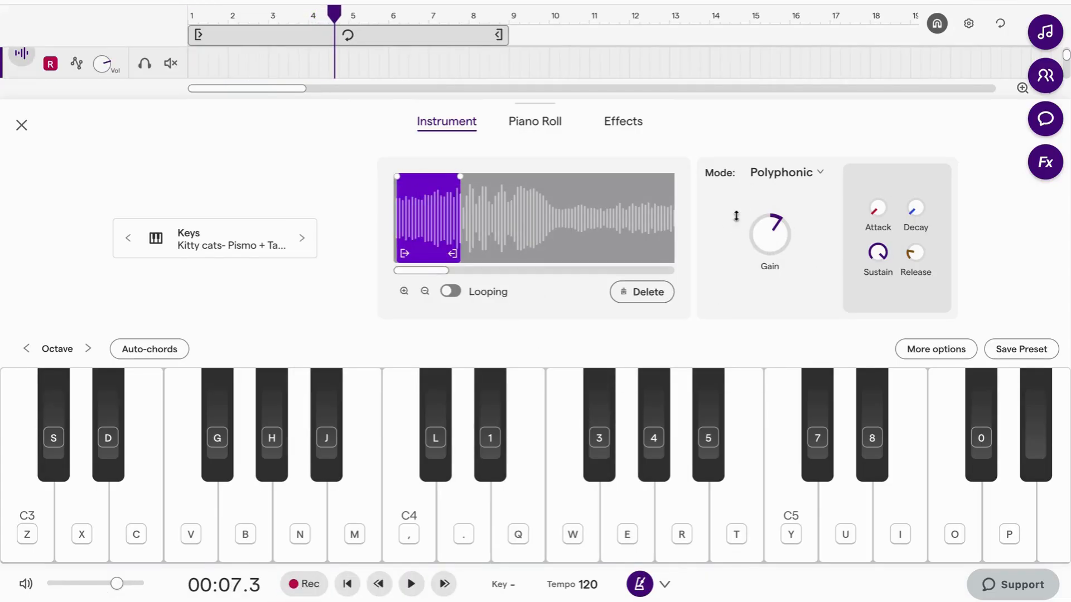
Step: Raise the sampler's gain to maximum and test it with the B3, A3 and G3 keys
drag(736, 216, 755, 100)
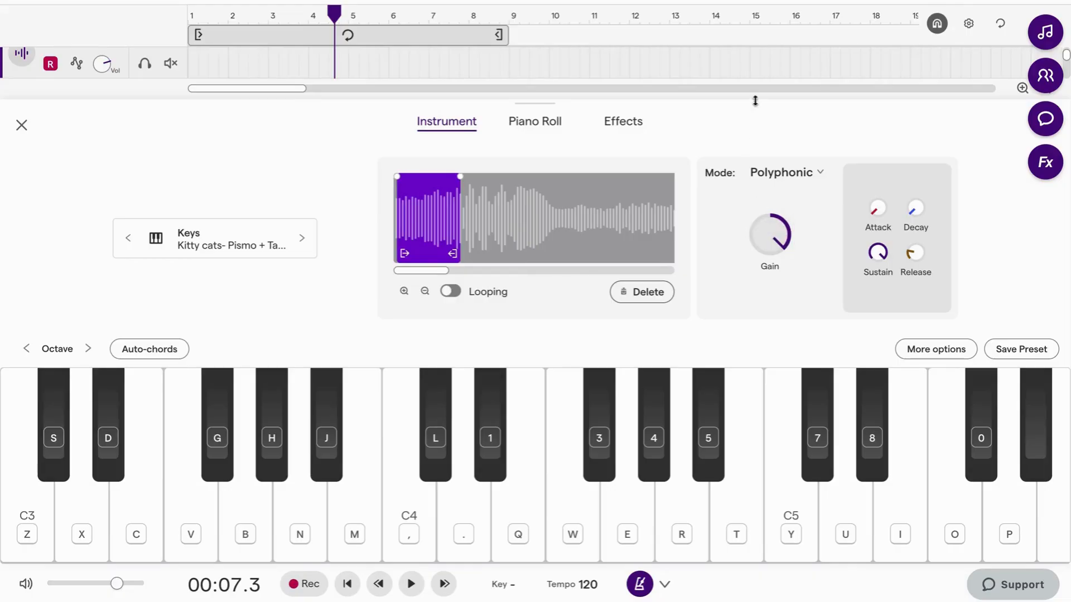
click(340, 508)
click(301, 509)
click(248, 511)
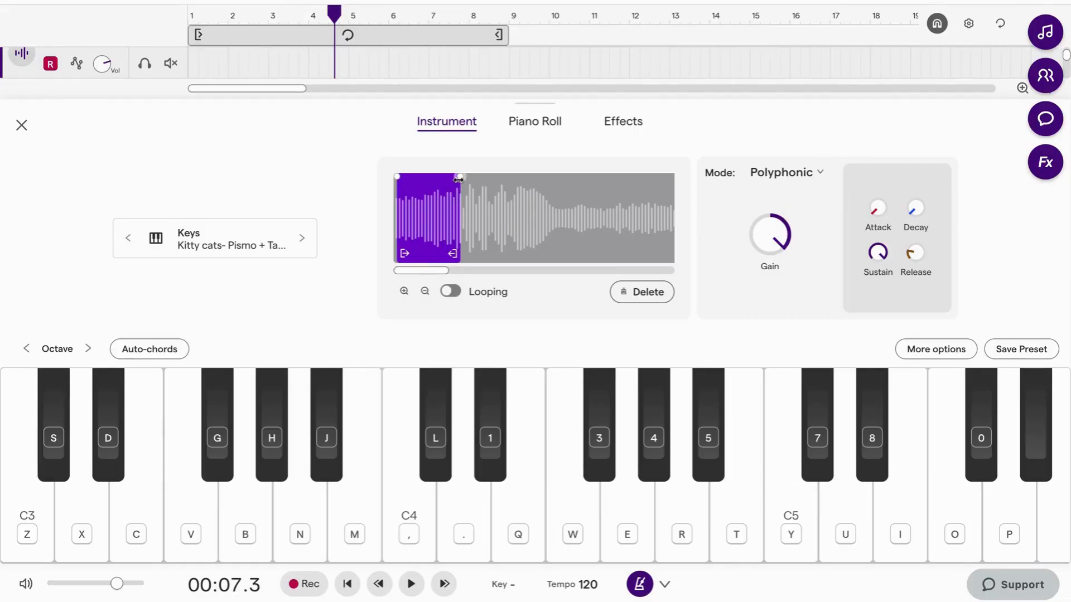
Step: Add a fade-in and a fade-out to the slice and test them with the B3 and A3 keys
drag(458, 178, 420, 178)
click(346, 515)
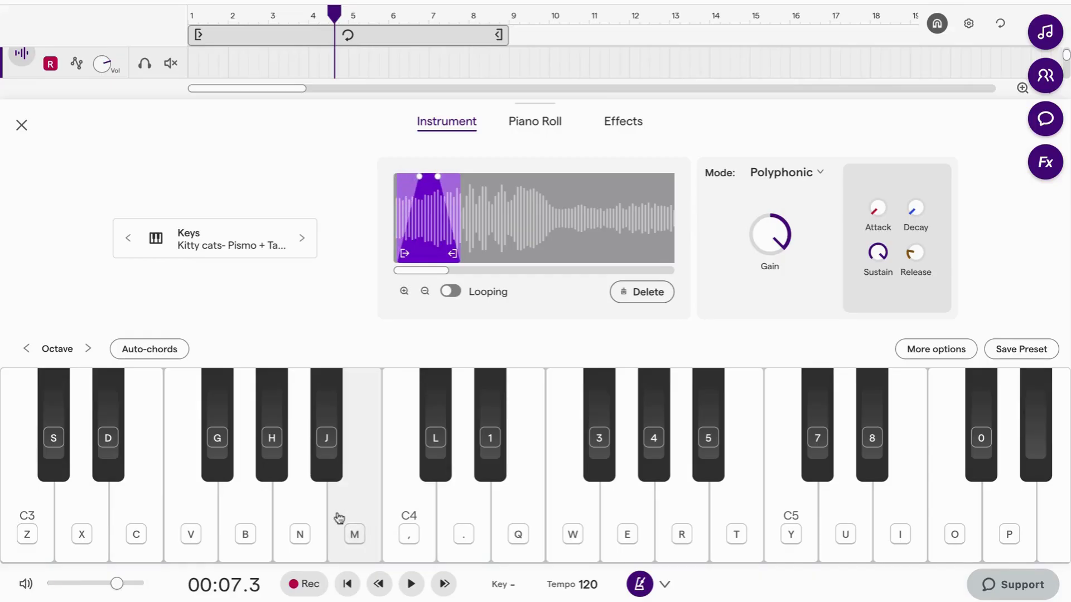
click(302, 519)
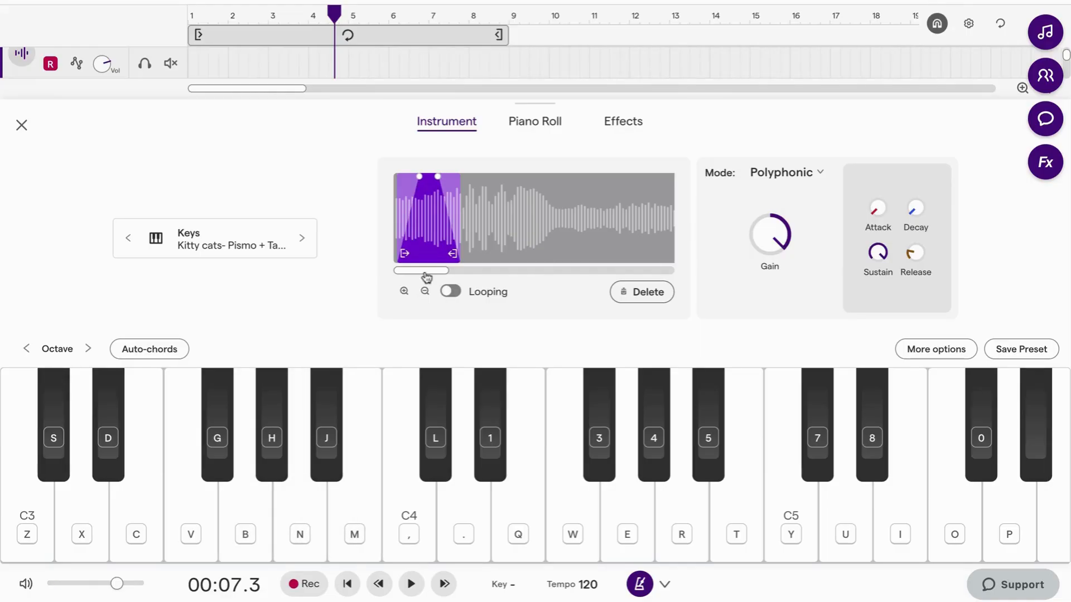
Step: Move the slice's end point slightly earlier and audition it on white keys between A3 and E4
drag(452, 254, 448, 254)
click(353, 512)
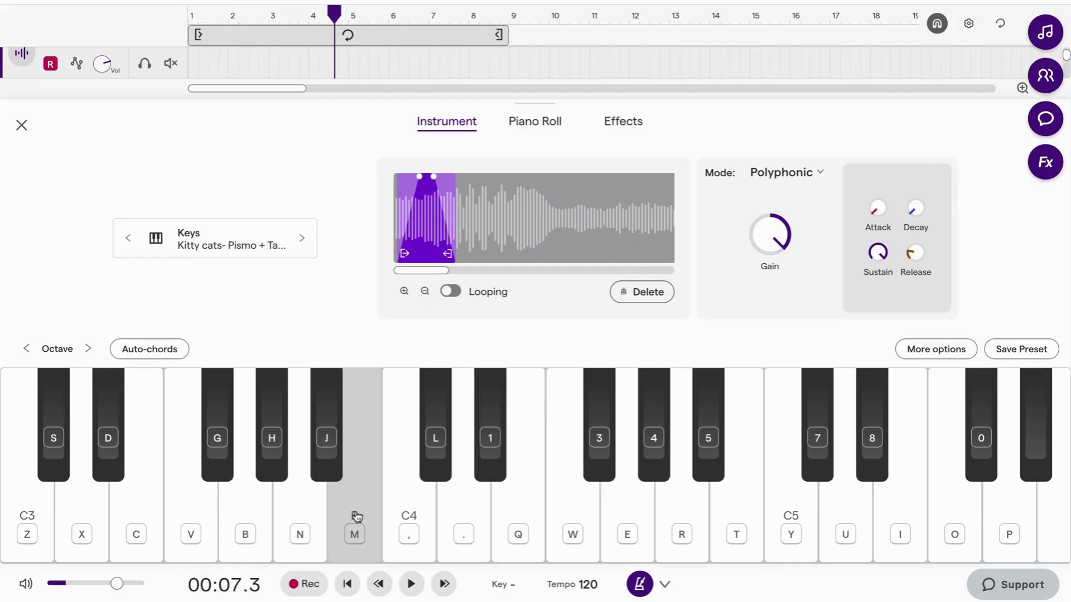
click(311, 521)
click(366, 518)
click(498, 512)
click(468, 510)
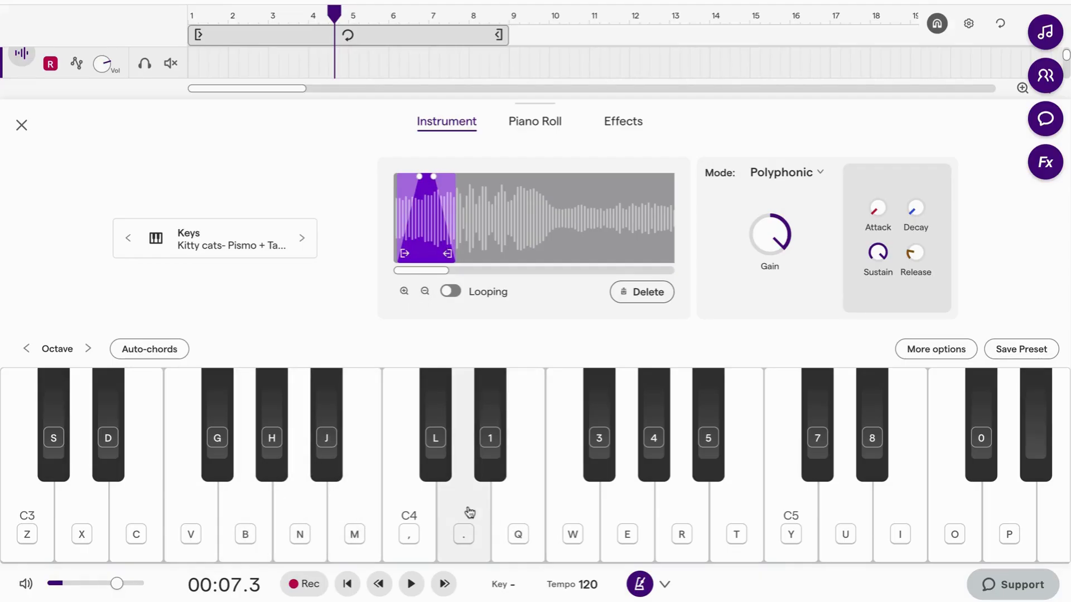
click(419, 512)
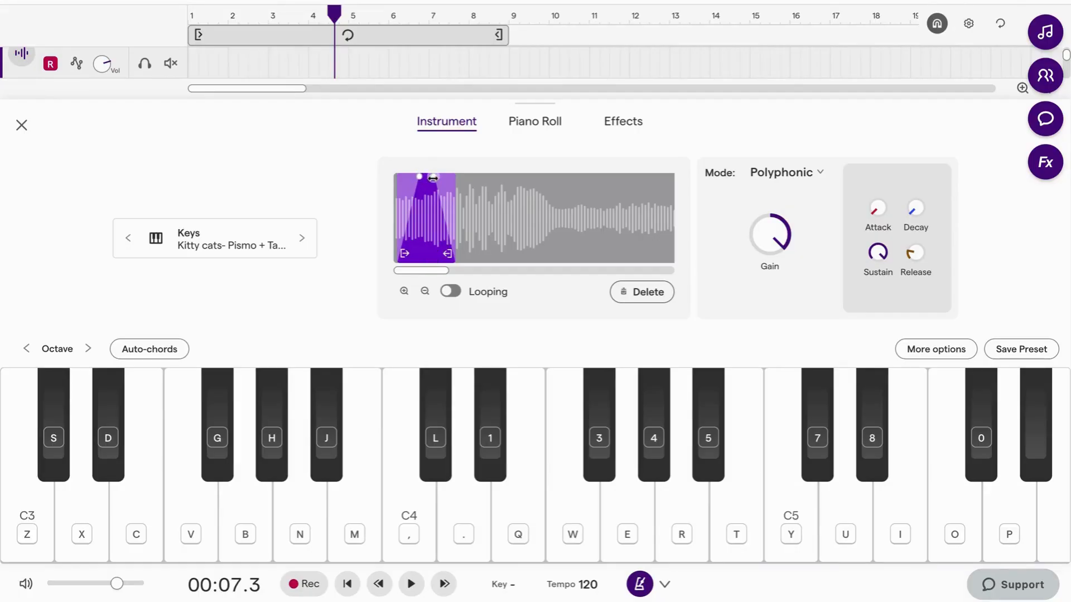
Step: Remove both fades from the slice and shift it onto the second loud swell of the waveform
drag(434, 176, 385, 181)
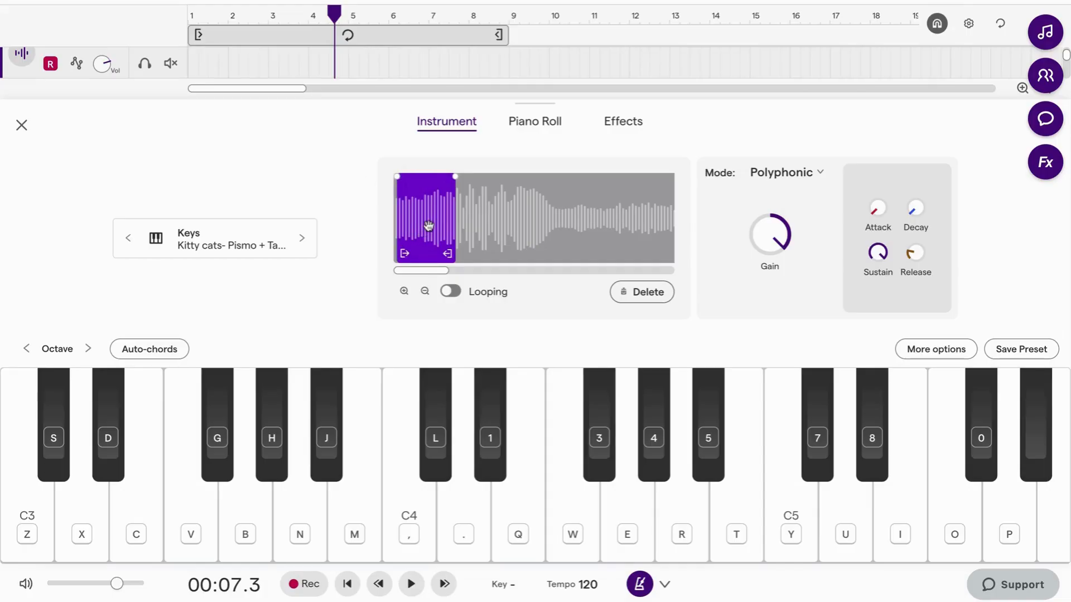
drag(424, 232, 599, 219)
click(425, 291)
click(425, 291)
drag(432, 219, 649, 217)
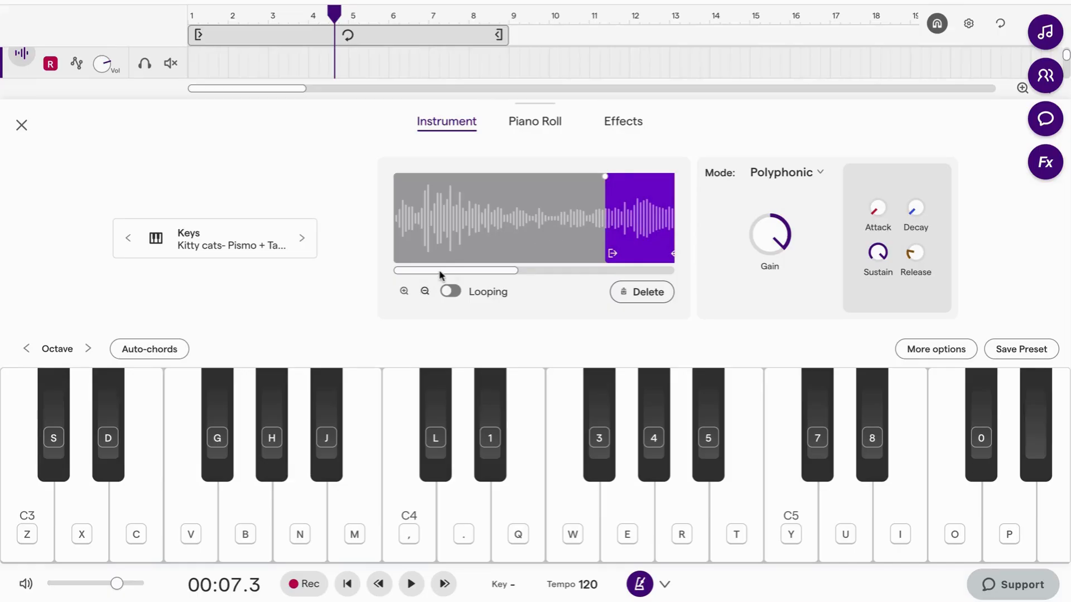
drag(440, 271, 499, 271)
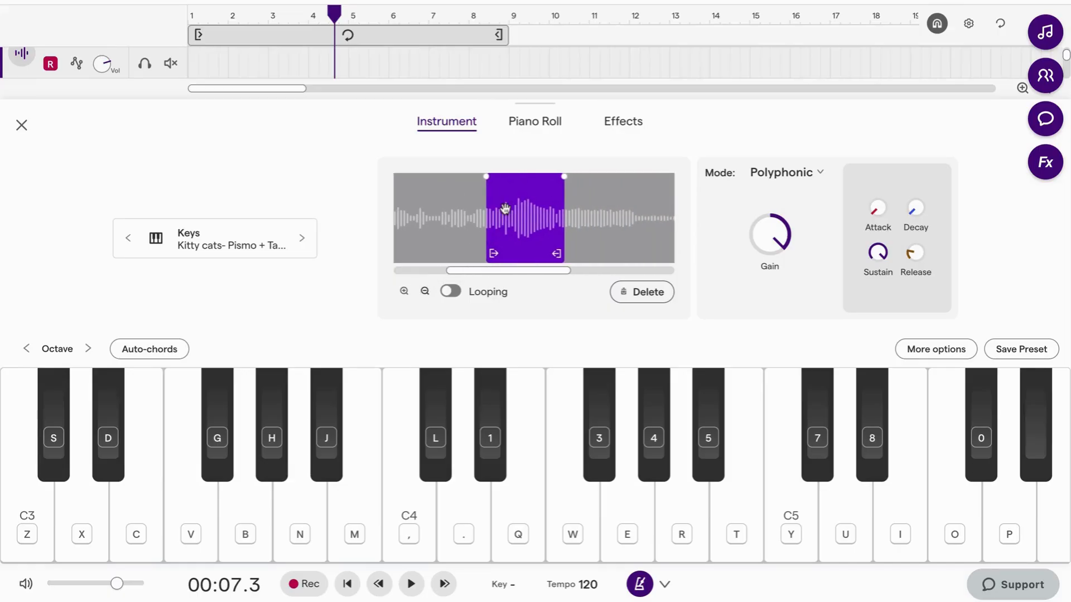
Step: Audition the relocated slice on C4, B3 and A3, and extend its start point slightly earlier
click(411, 527)
click(363, 517)
click(306, 521)
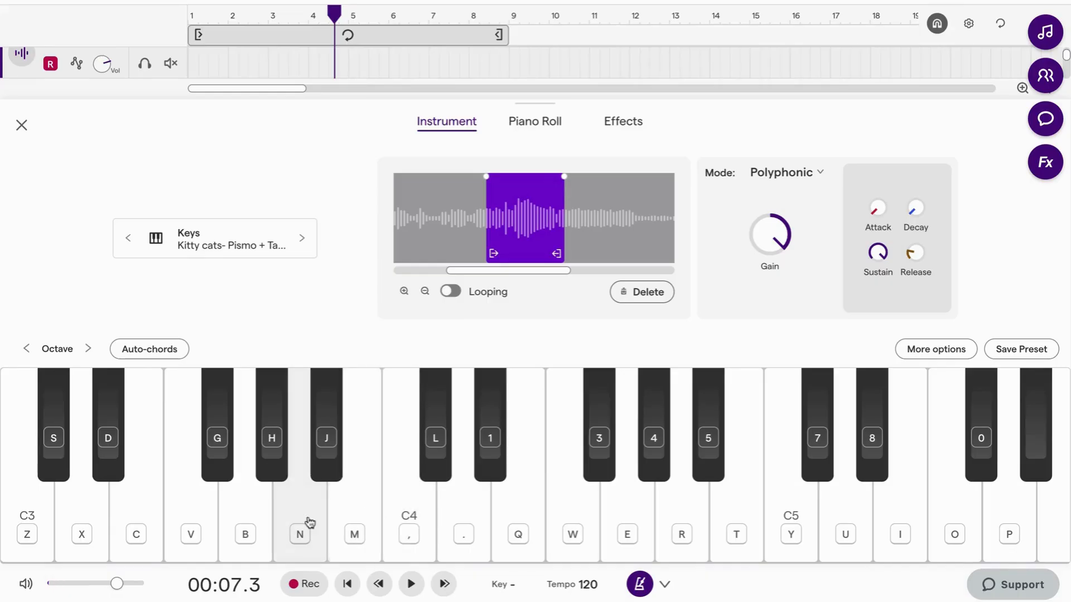
drag(492, 255, 485, 252)
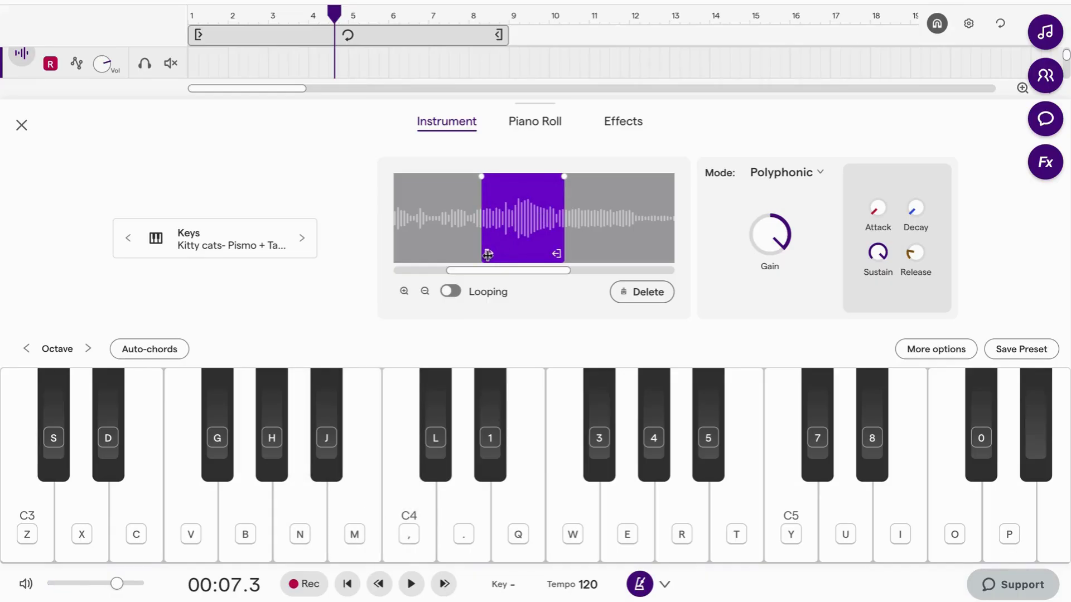
Step: Audition the slice on the white keys C4, A3, G3 and E3
click(404, 291)
click(425, 476)
click(411, 509)
click(303, 521)
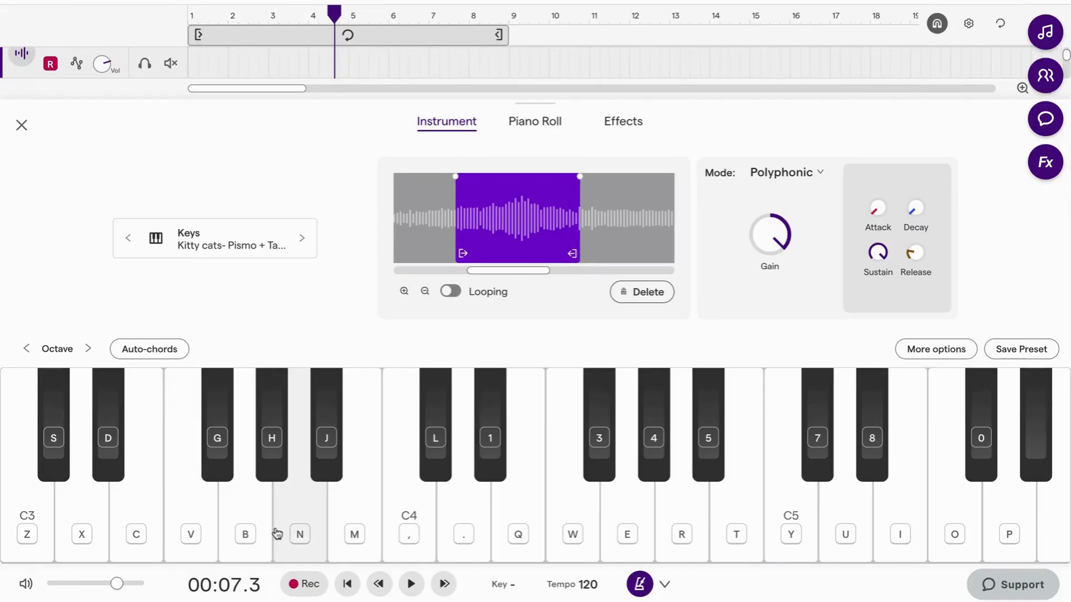
click(245, 527)
click(249, 524)
click(155, 514)
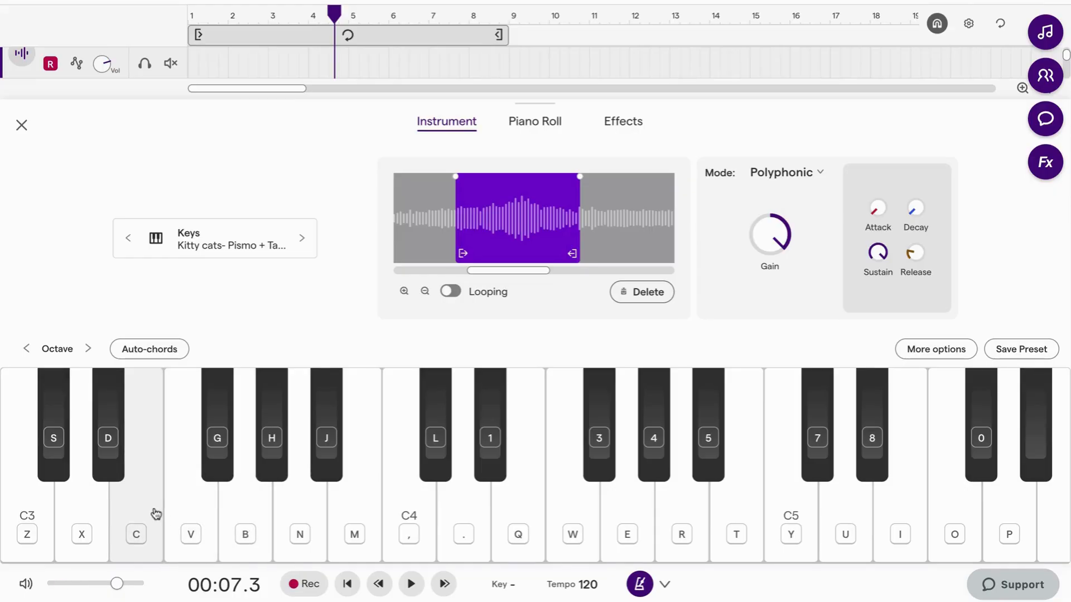
Step: Turn on looping for the slice, move the loop start later, and audition the loop on the keys from G3 to B3
click(452, 292)
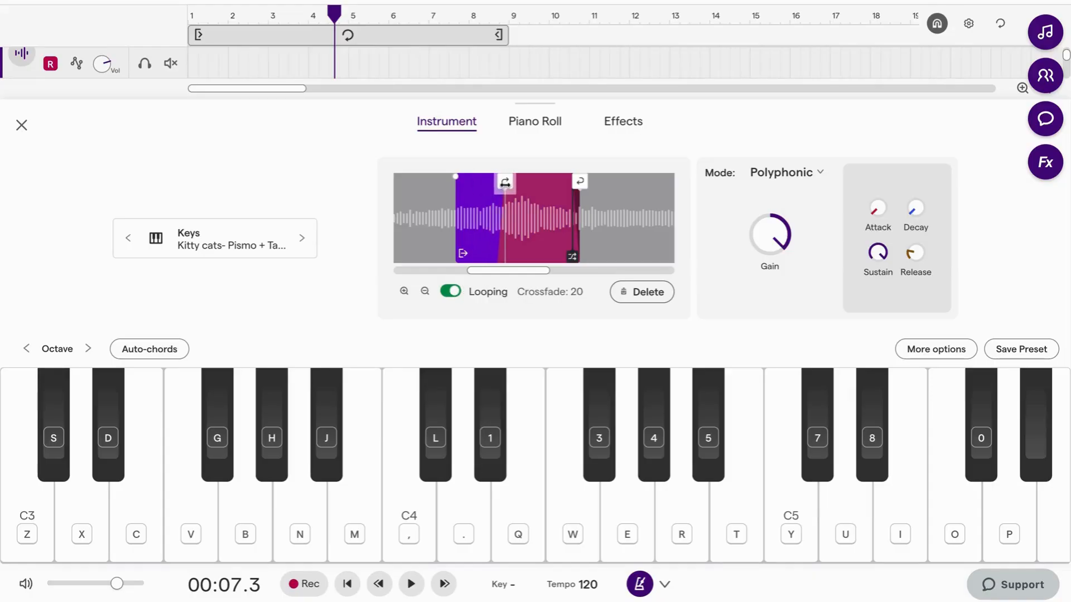
drag(504, 183, 531, 181)
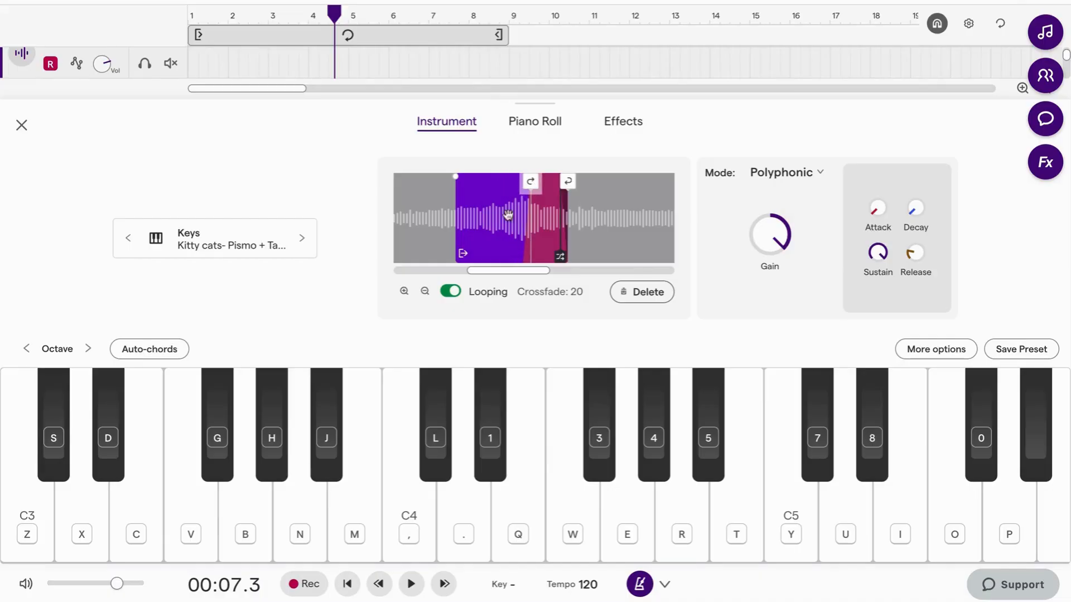
click(254, 535)
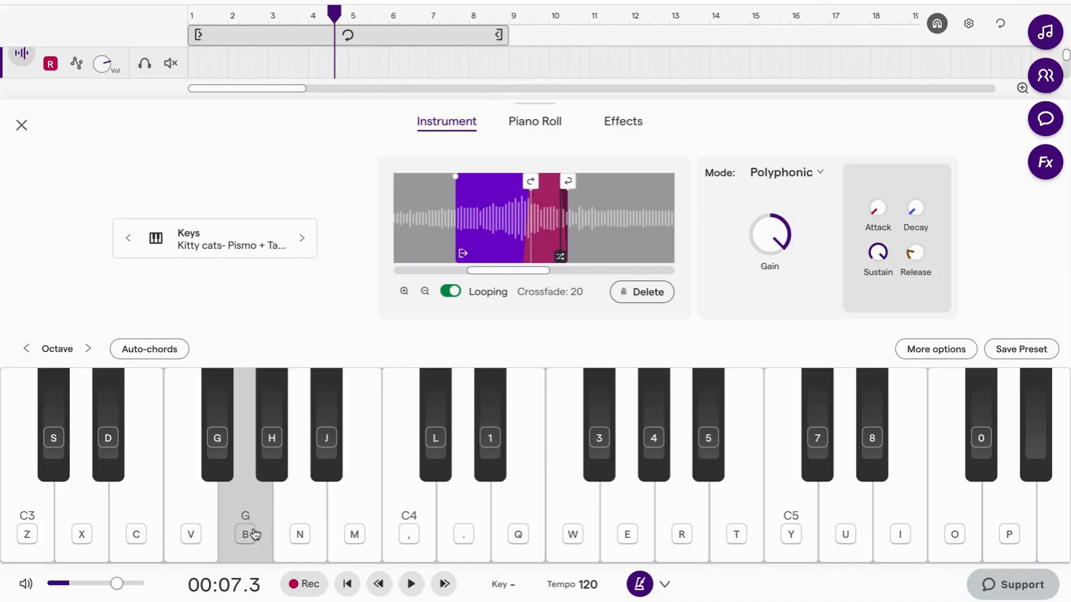
mouse_move(254, 535)
mouse_down()
mouse_move(318, 487)
mouse_move(346, 516)
mouse_up()
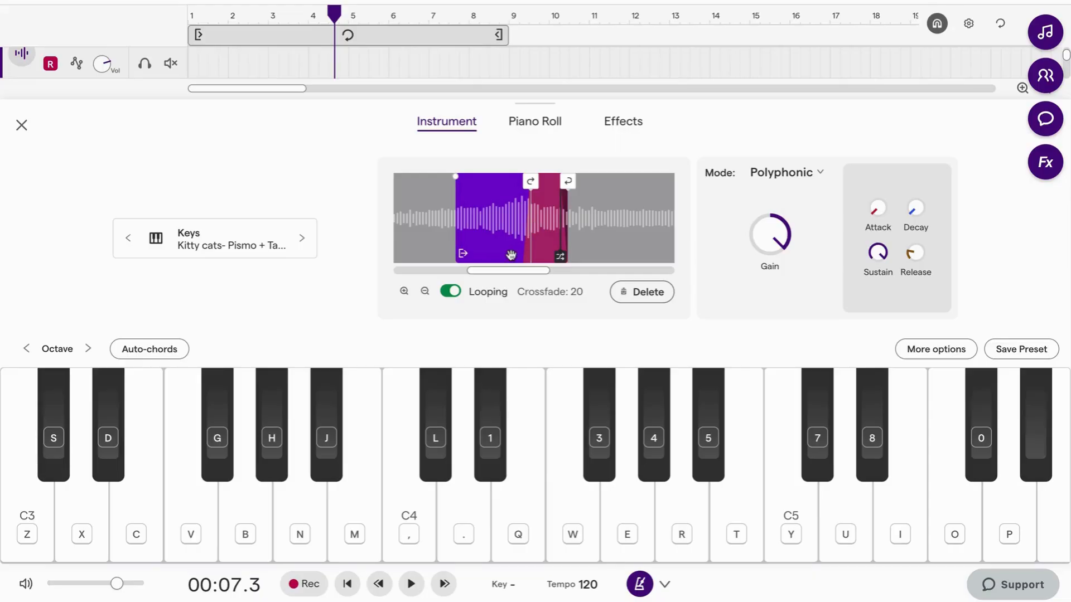
Step: Extend the loop's end point later in the waveform and audition the longer loop on A3, G3 and B3
drag(508, 273, 496, 276)
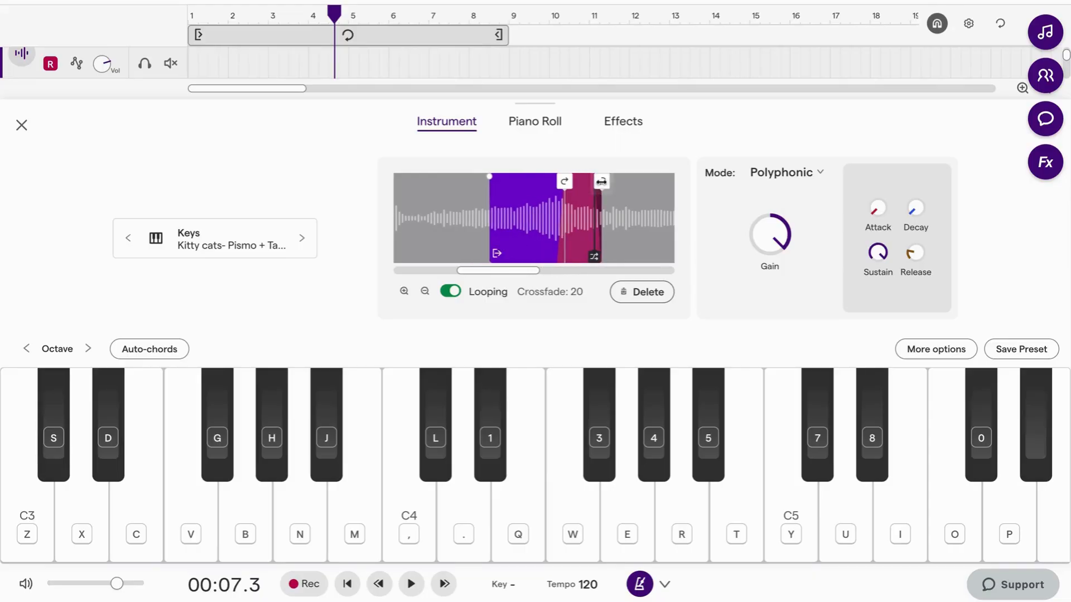
drag(601, 181, 661, 181)
click(346, 518)
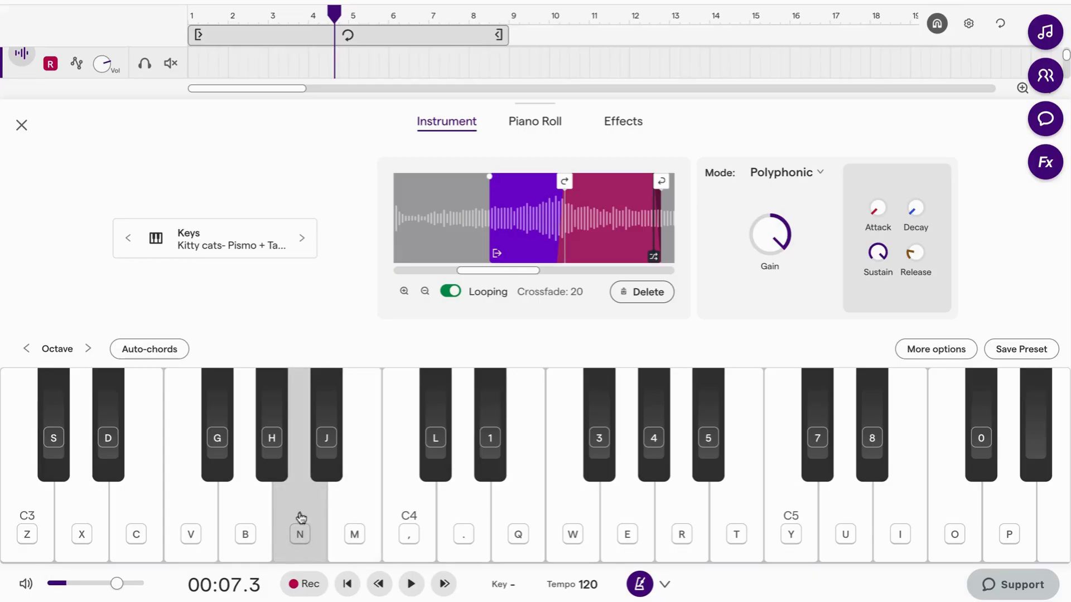
click(247, 520)
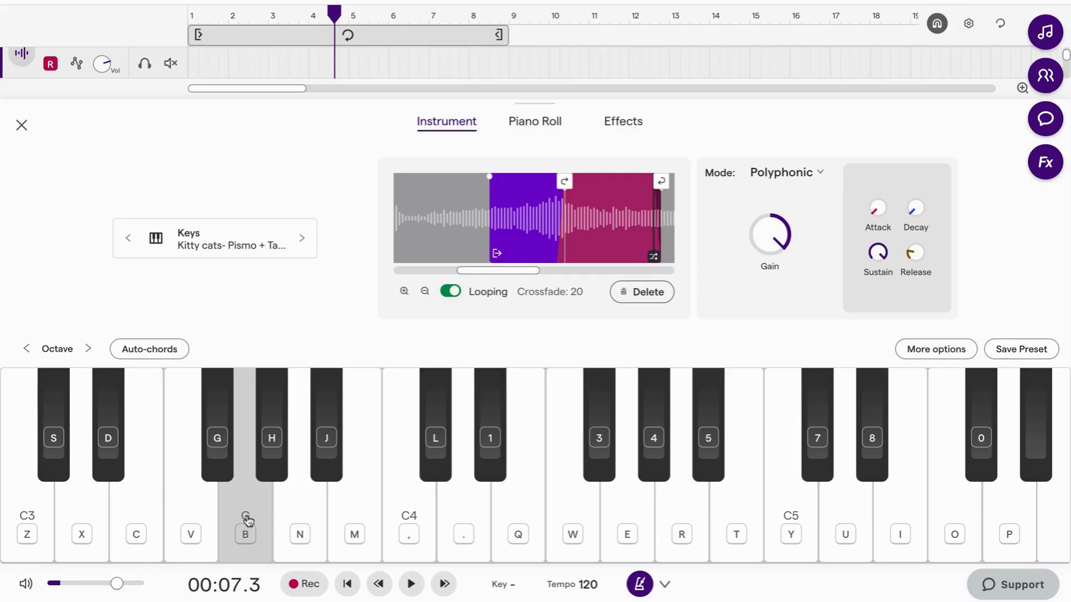
click(352, 527)
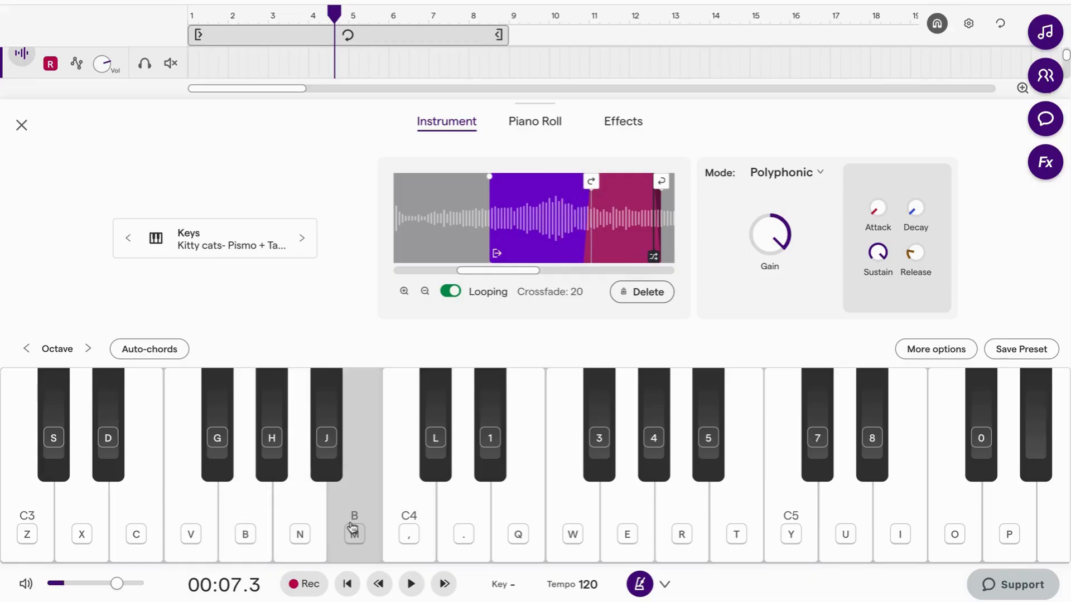
Step: Fine-tune the loop's start point while testing on B3, and raise the crossfade to 73
drag(591, 181, 623, 182)
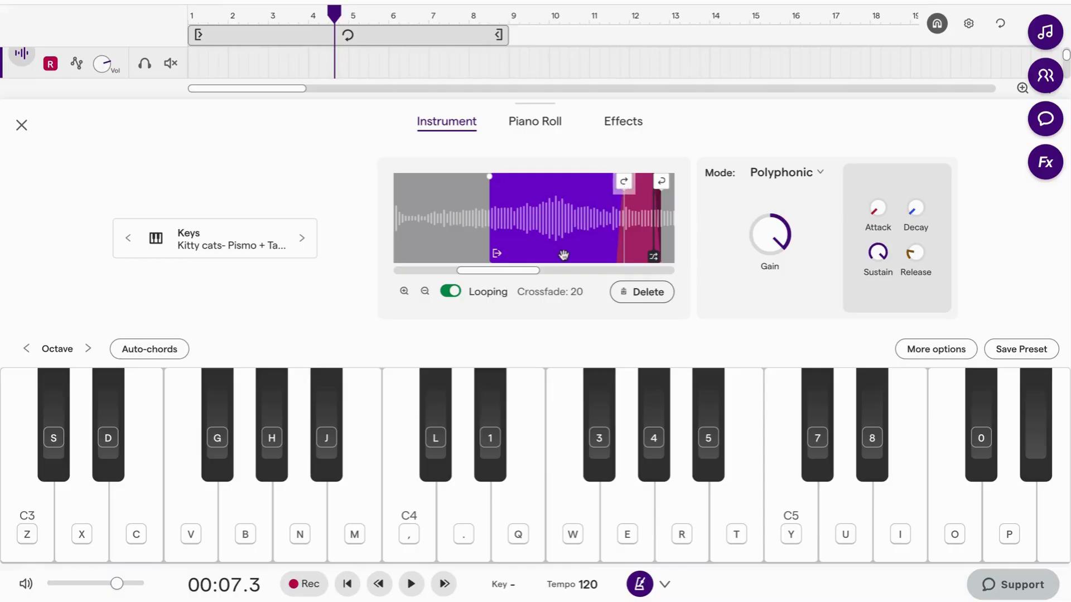
click(348, 528)
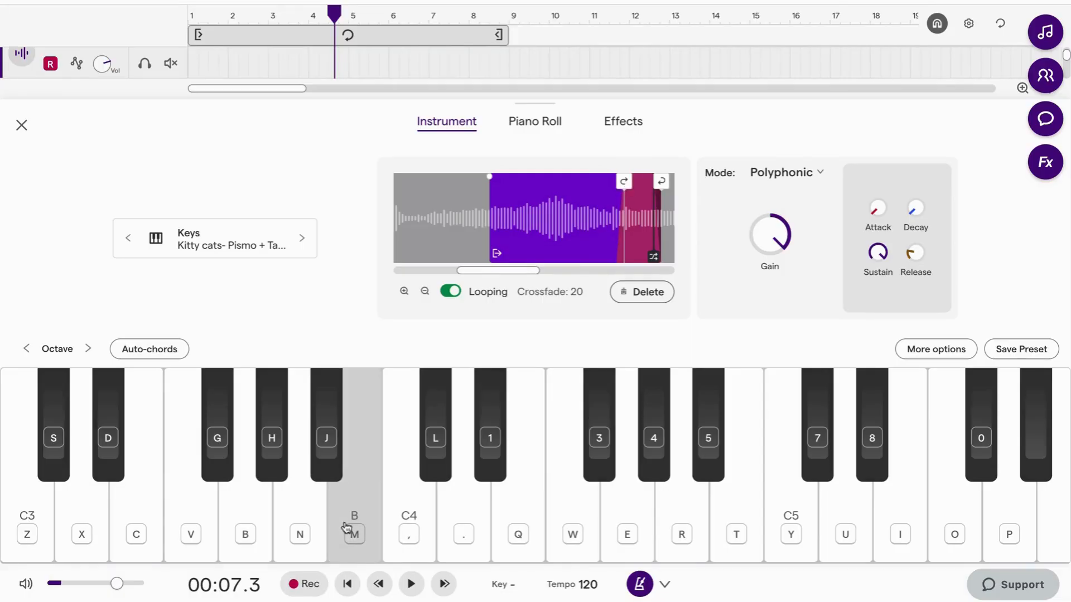
drag(623, 182, 589, 181)
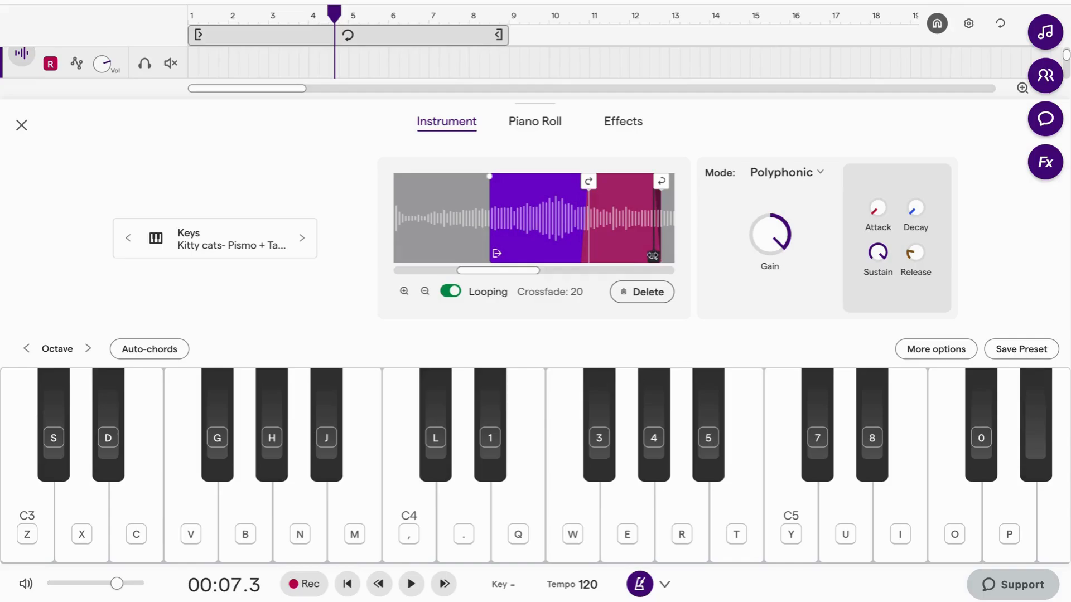
drag(652, 256, 618, 256)
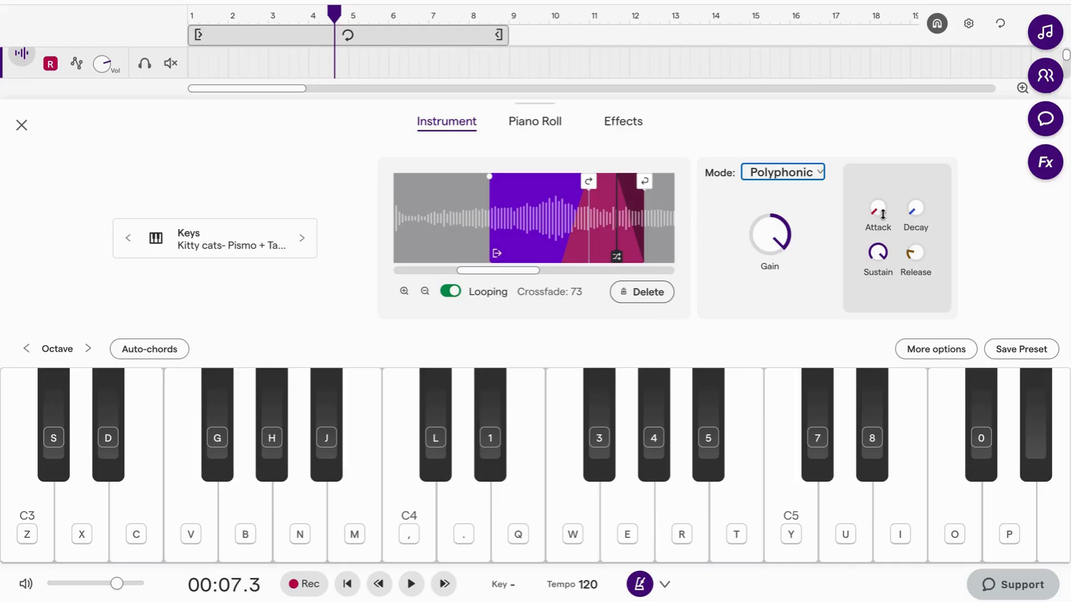
Step: Test a longer attack on D4, reset the attack to its minimum, and lengthen the release
drag(881, 214, 864, 64)
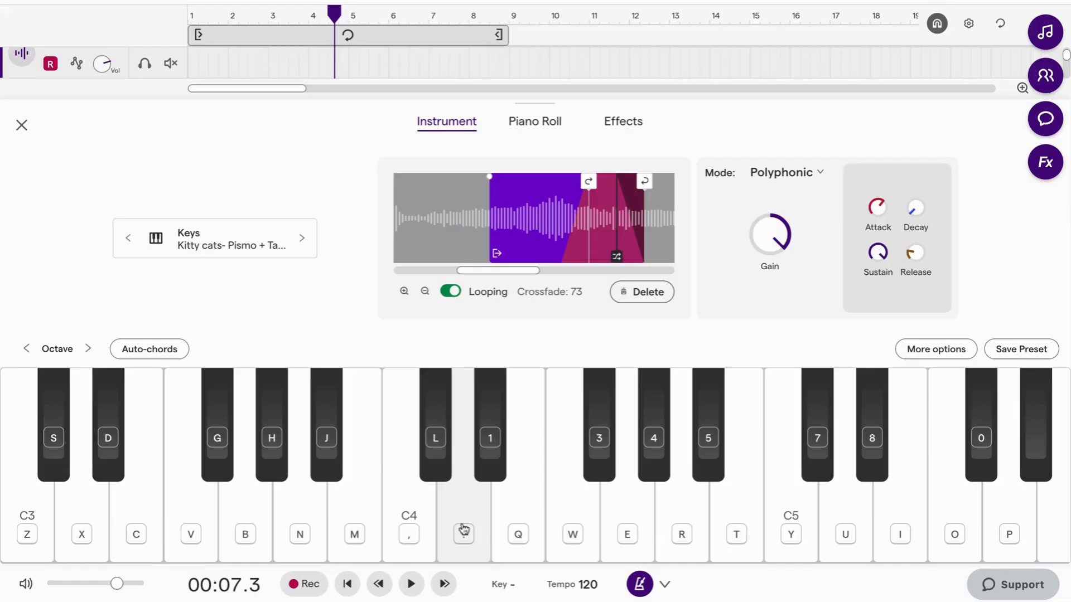
key(period)
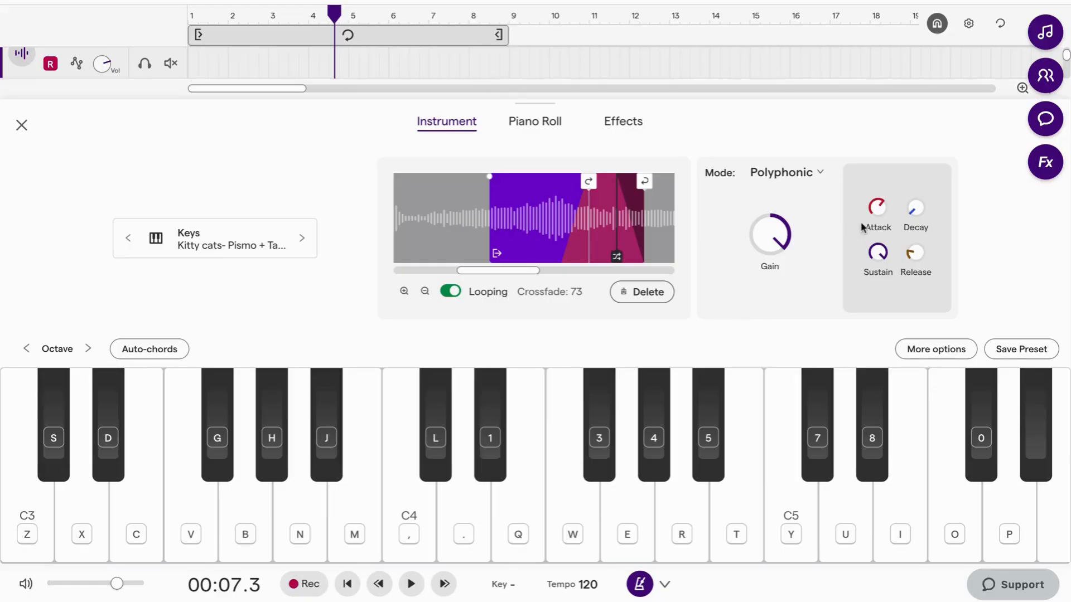
drag(876, 210, 866, 322)
drag(879, 221, 894, 110)
Step: Switch the instrument's mode through Monophonic to Legato and raise the glide to roughly three-quarters
click(783, 173)
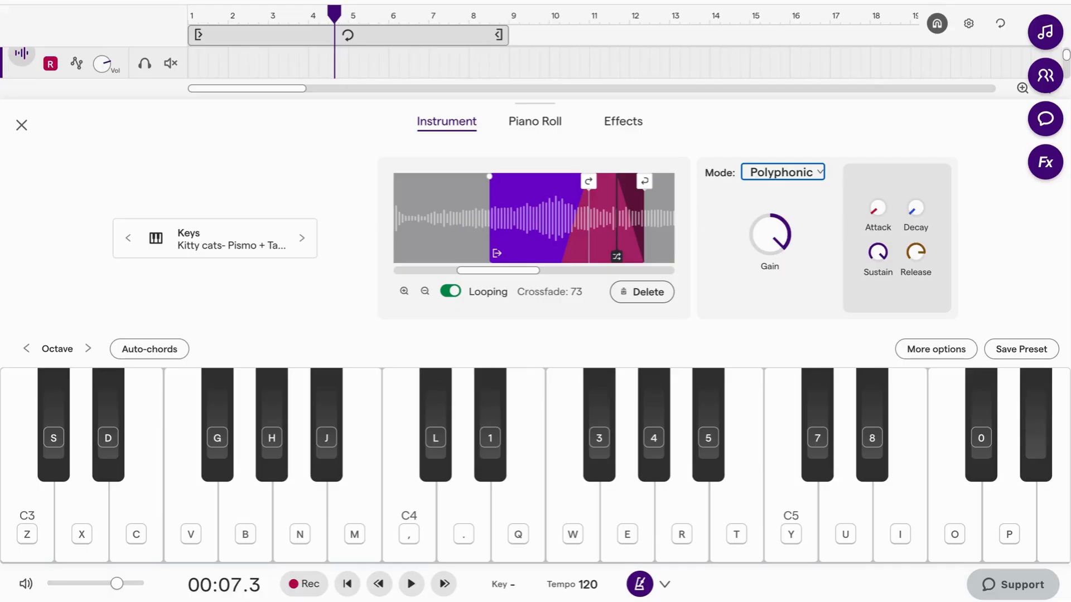
key(Down)
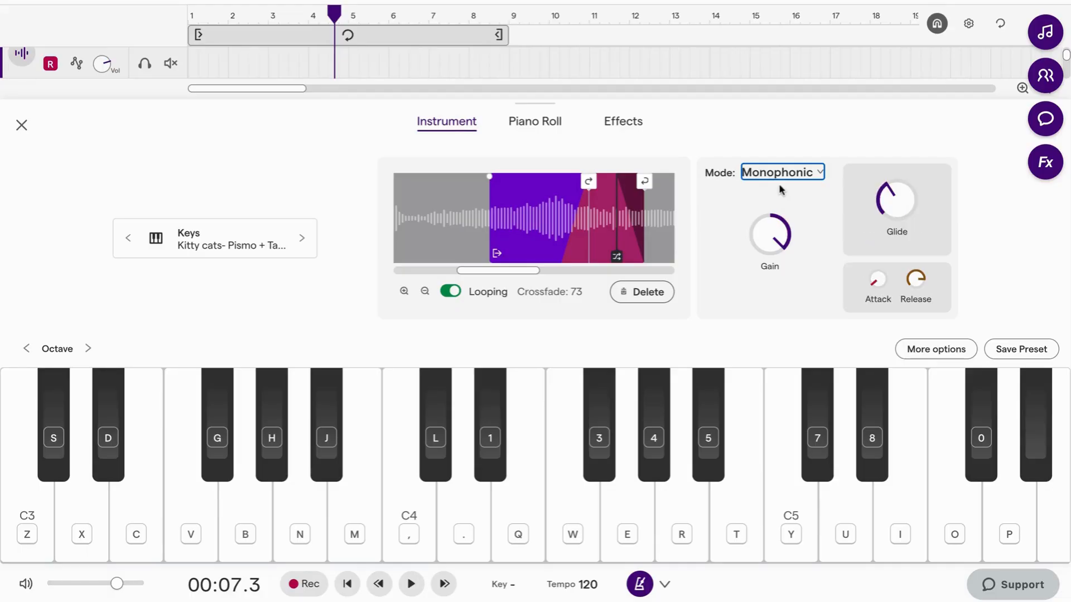
key(Down)
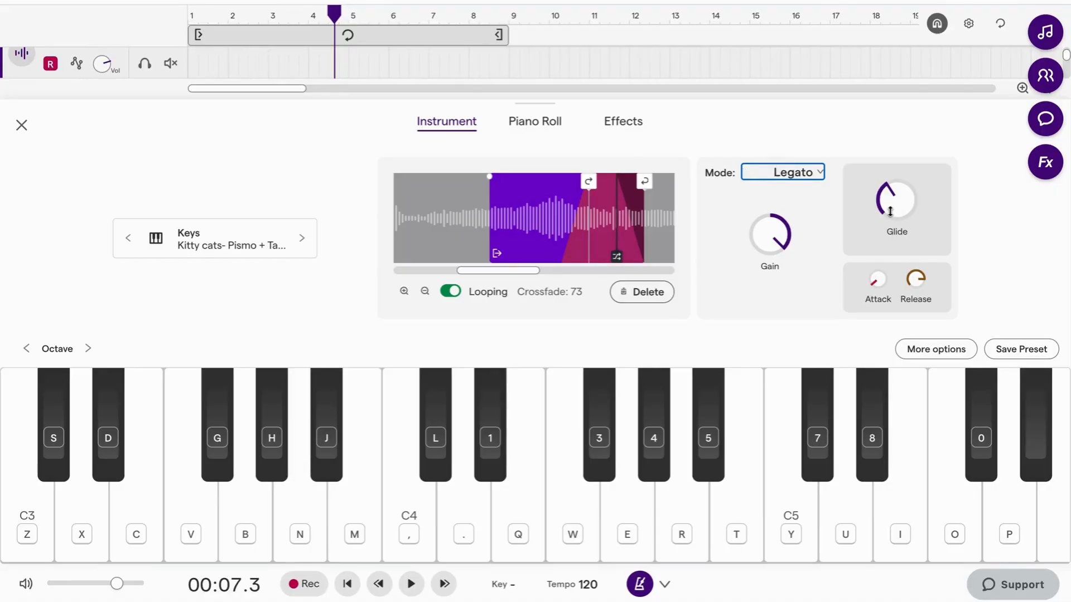
drag(890, 211, 887, 156)
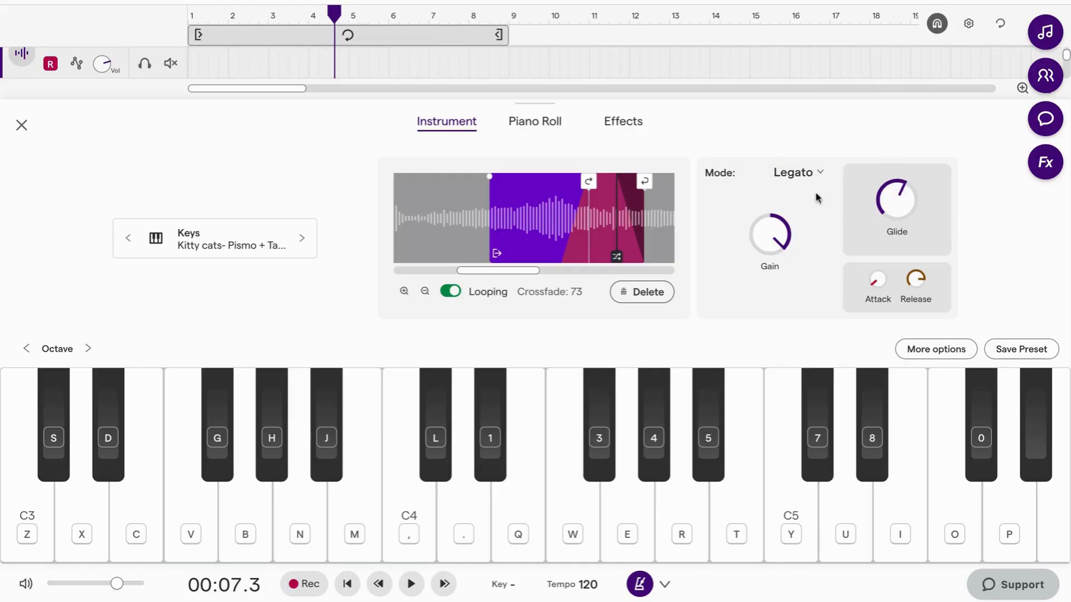
drag(898, 211, 892, 146)
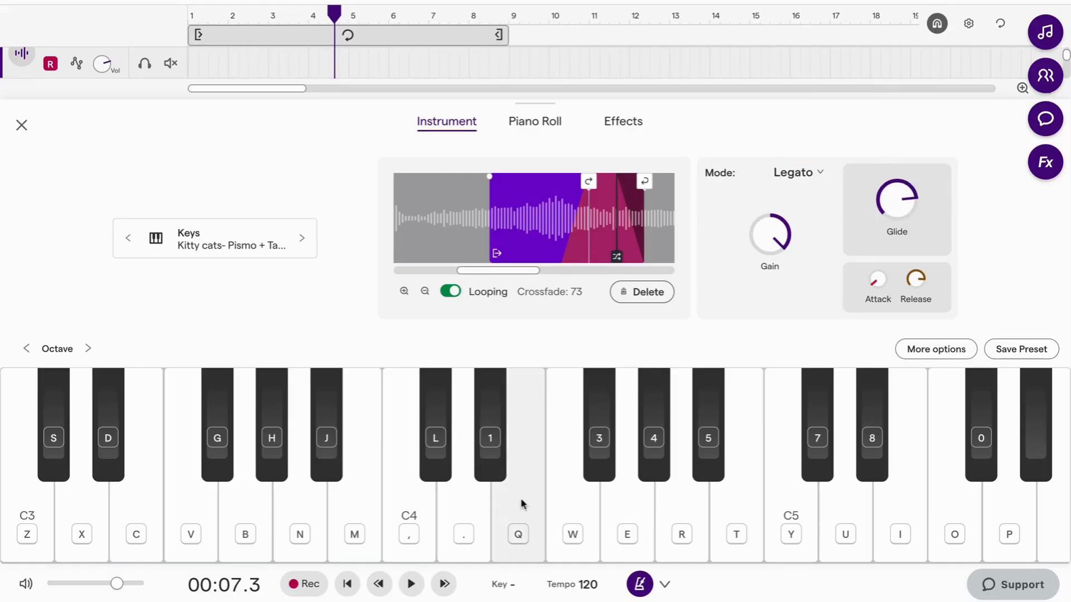
Step: Audition the Legato glide between C4, E4, A4 and D4, and return the mode to Polyphonic
click(410, 536)
key(q)
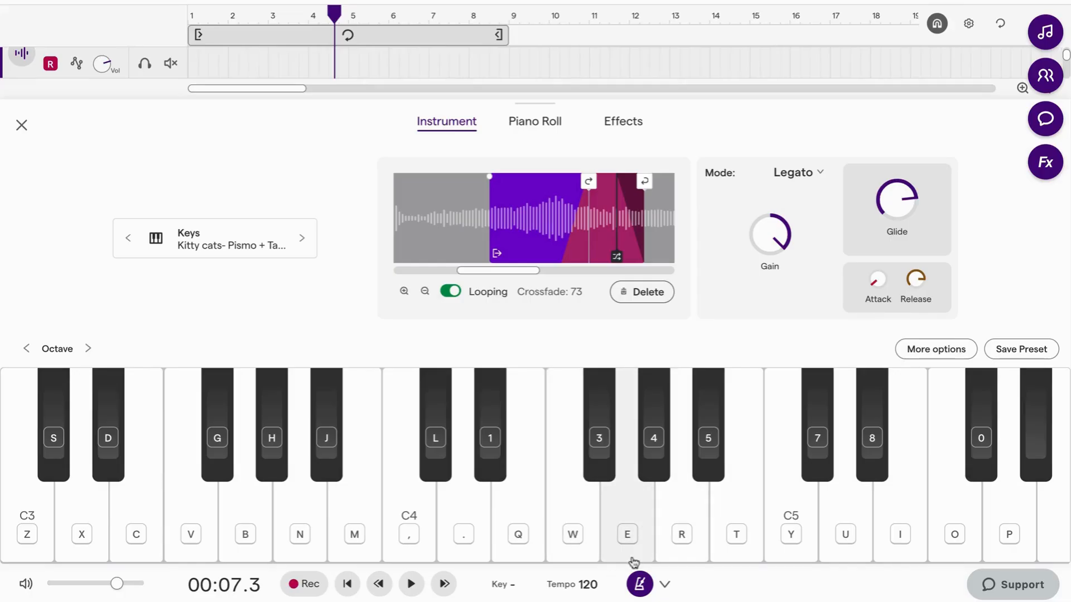
key(r)
key(comma)
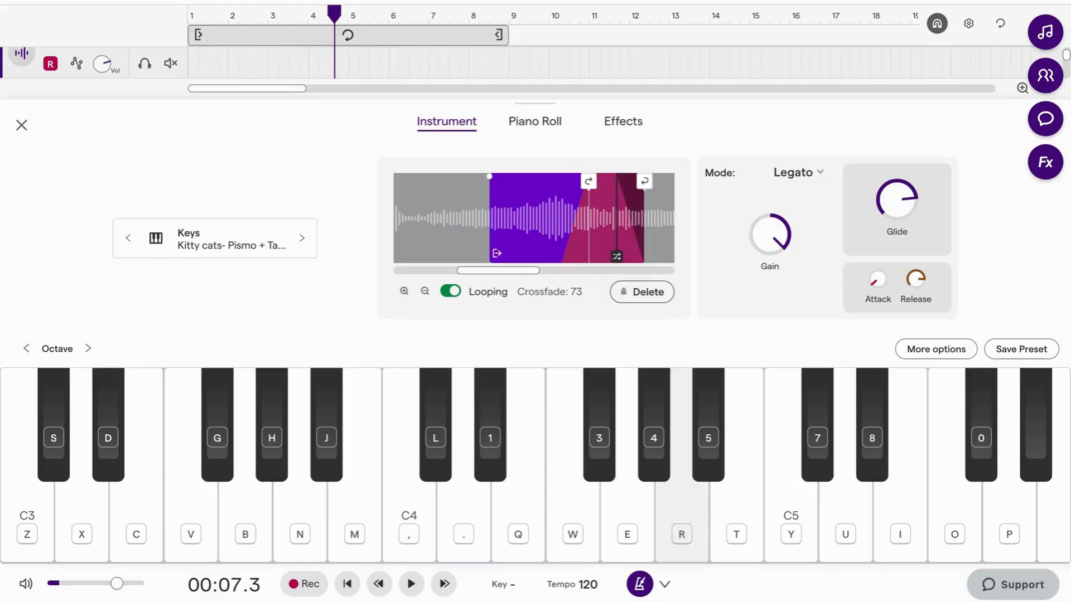
click(461, 544)
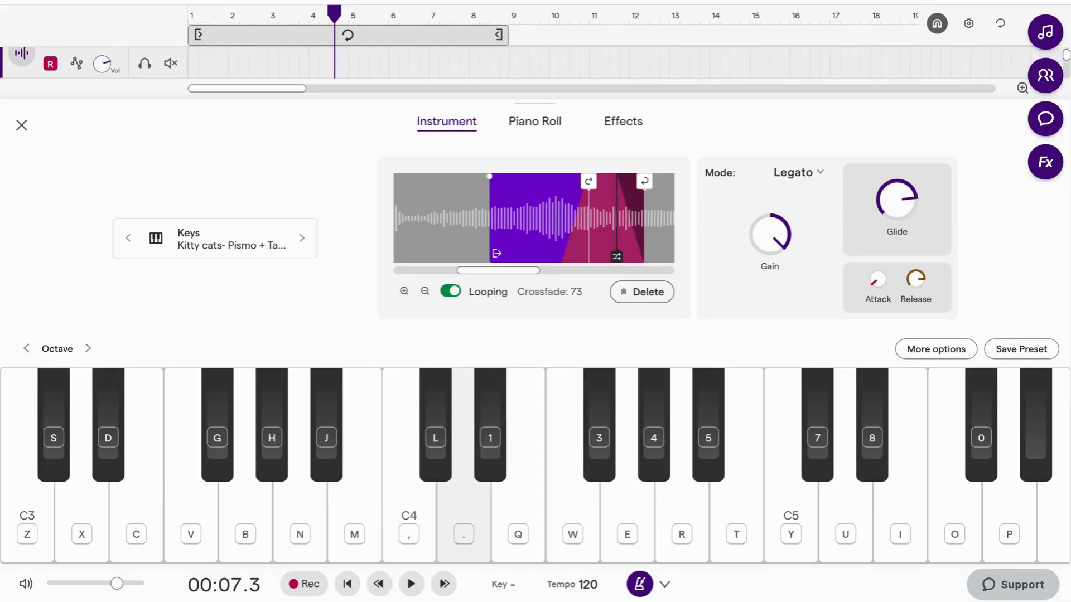
click(796, 175)
click(742, 170)
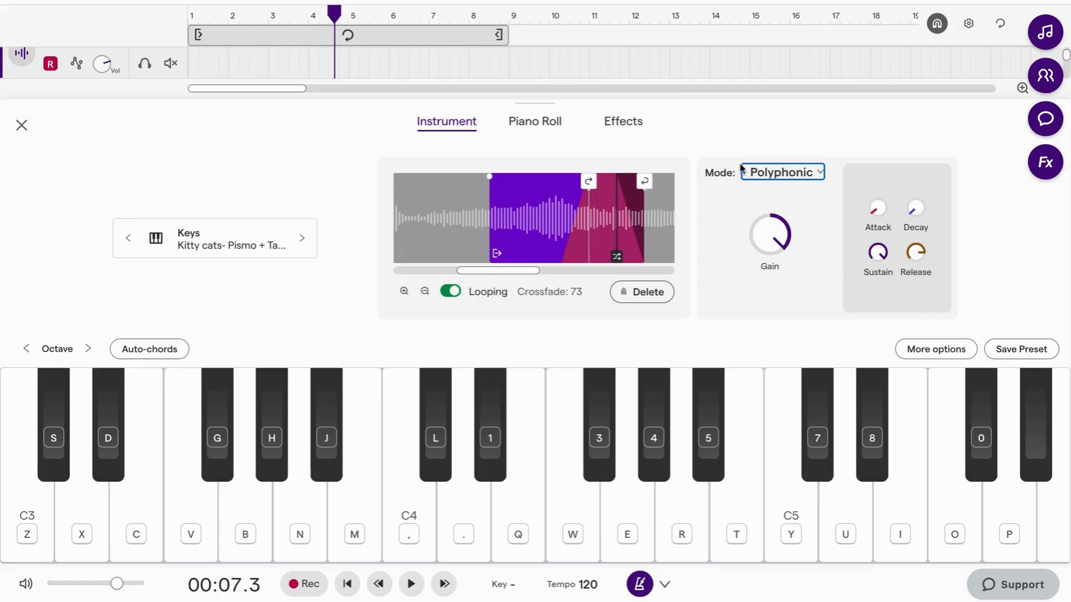
Step: Shift the slice earlier onto the quieter passage between the two loud swells and turn looping off
scroll(531, 234, down, 3)
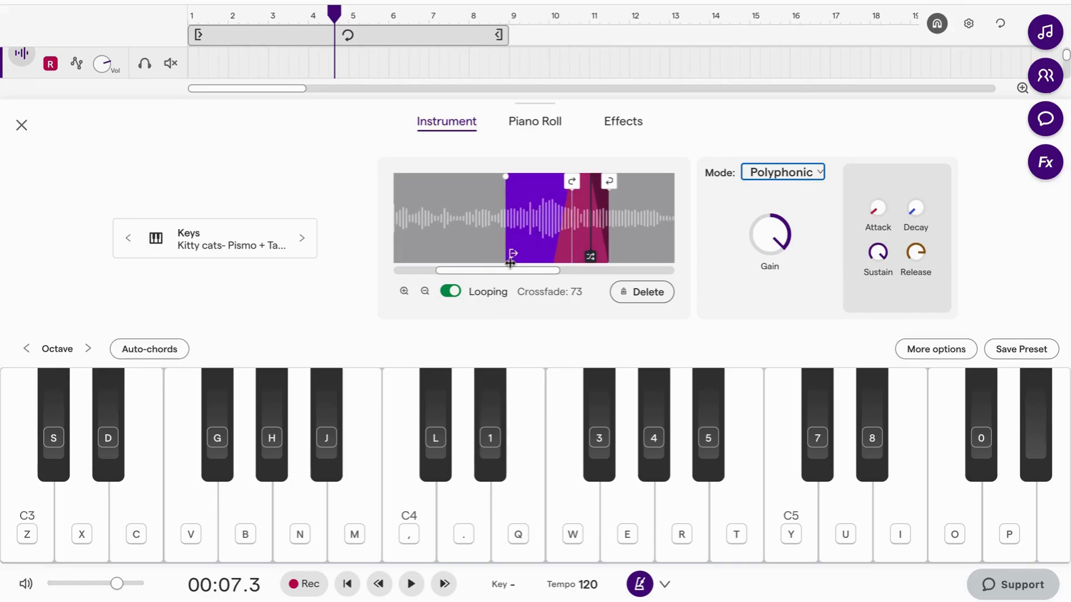
scroll(538, 229, down, 3)
drag(554, 229, 482, 225)
click(455, 291)
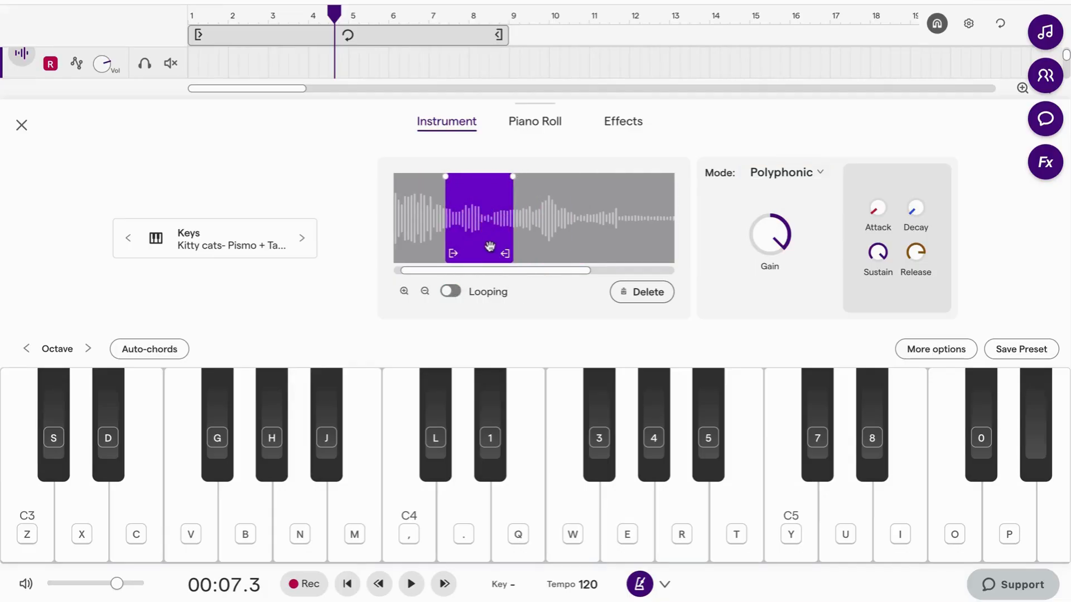